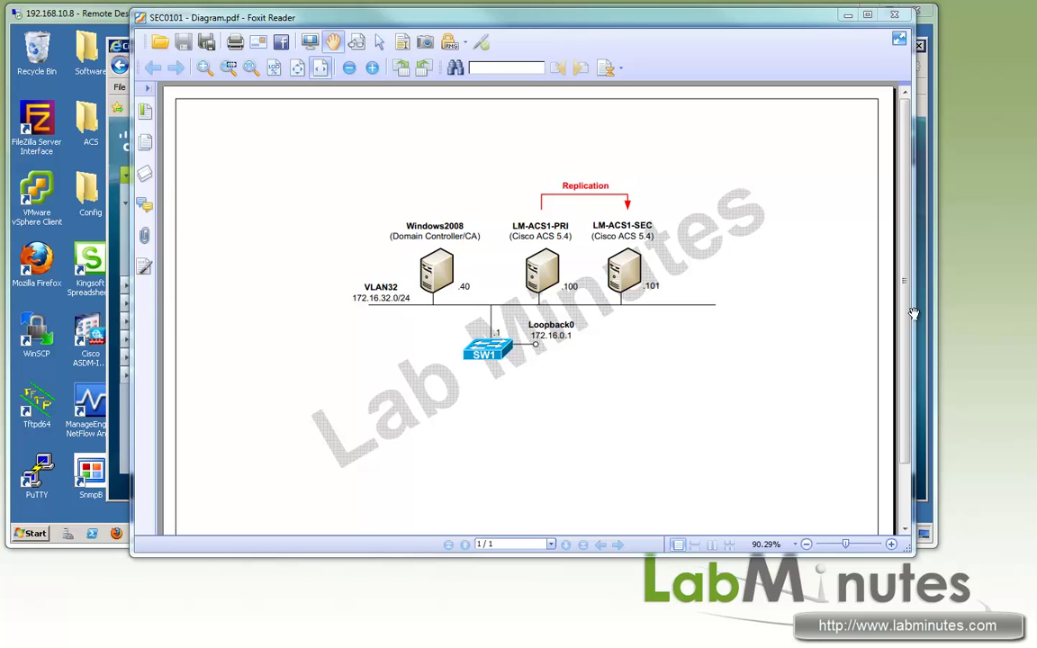
{"action": "left_click", "coordinate": [97, 16]}
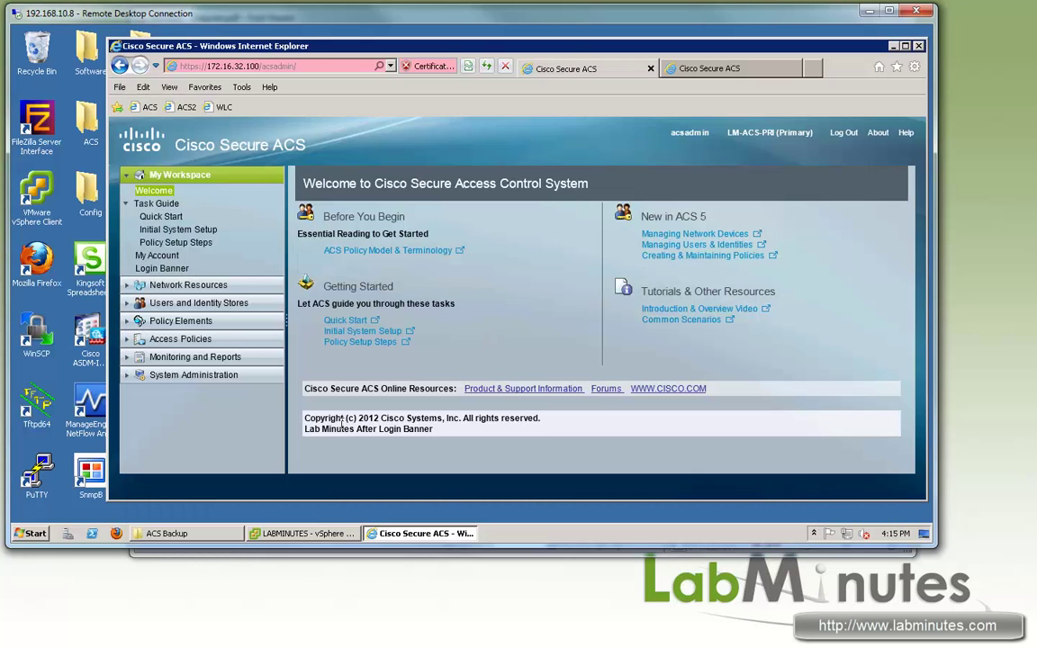
{"action": "left_click", "coordinate": [203, 534]}
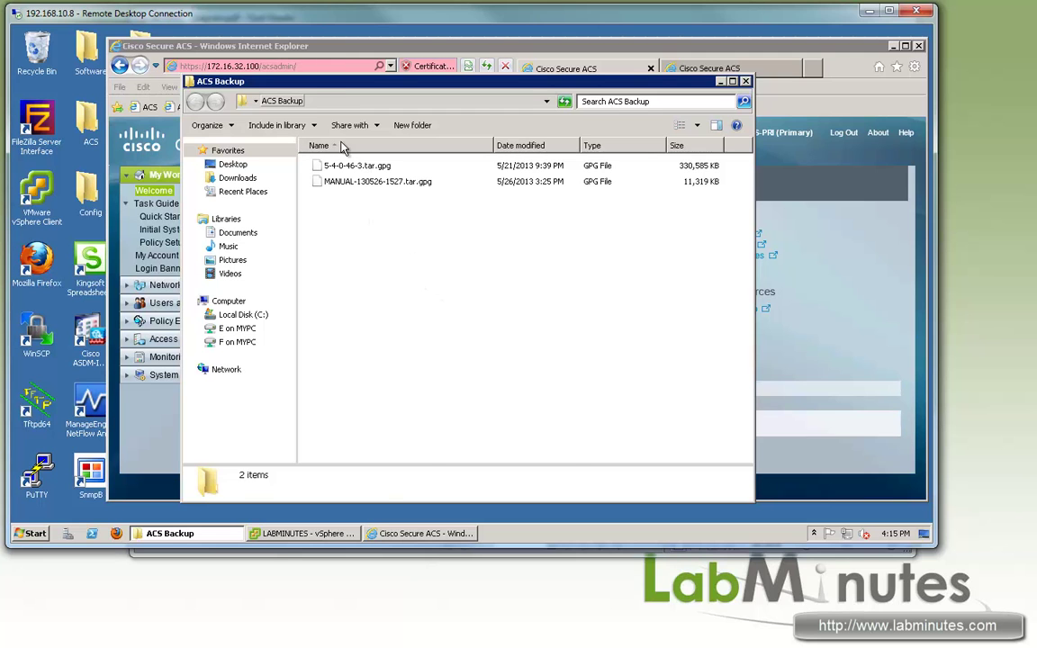
{"action": "left_click", "coordinate": [357, 164]}
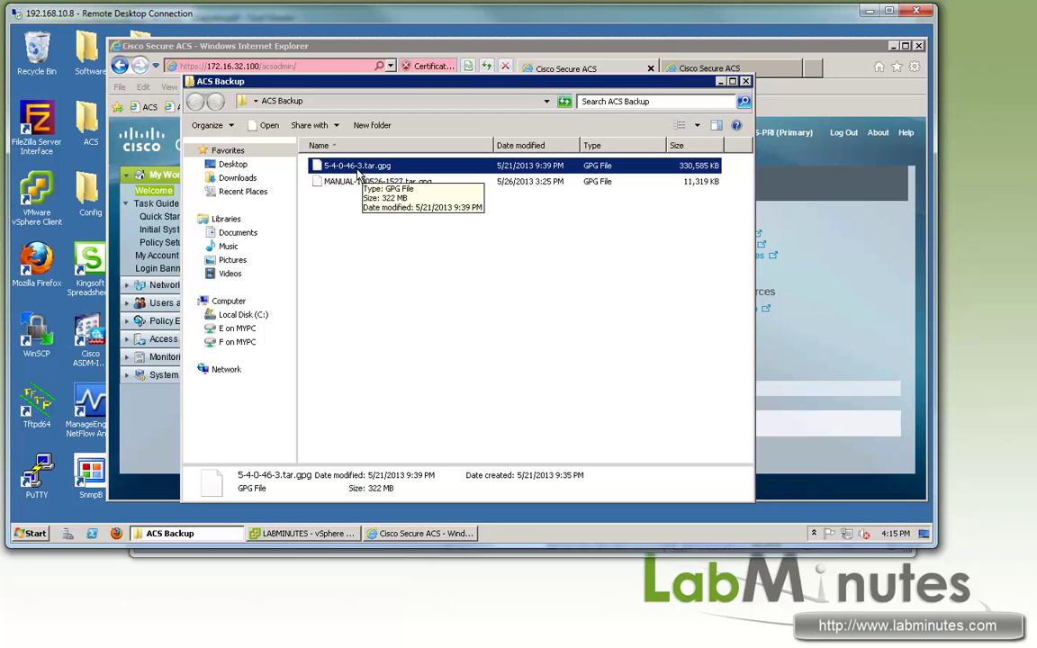
{"action": "left_click", "coordinate": [149, 409]}
{"action": "double_click", "coordinate": [49, 477]}
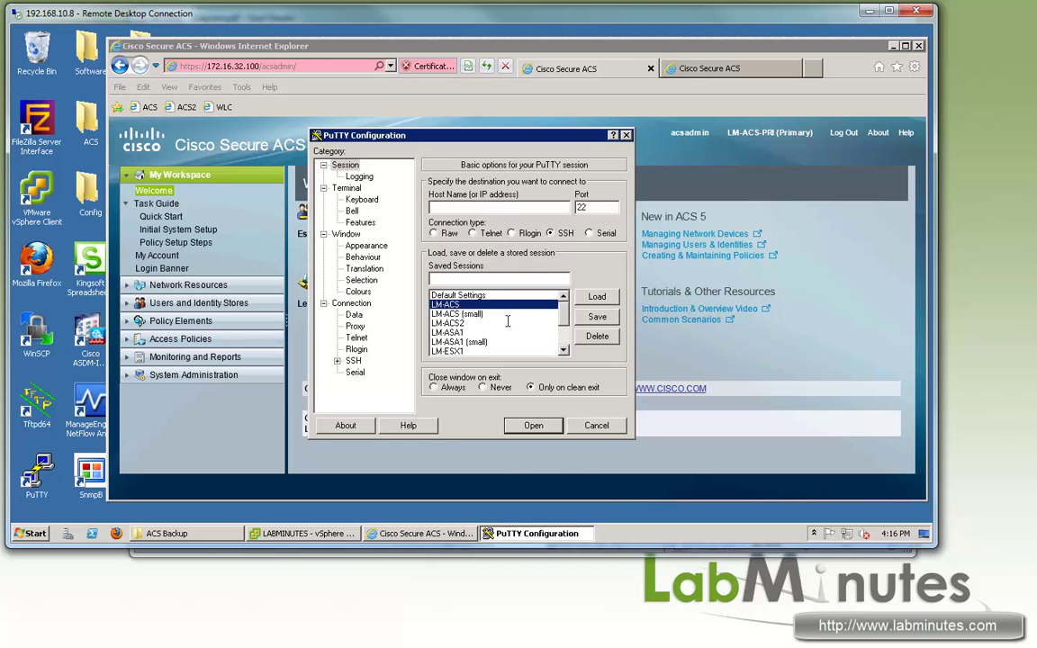
Step: Connect through the saved LM-ACS session and log in to the primary ACS as admin
{"action": "double_click", "coordinate": [447, 305]}
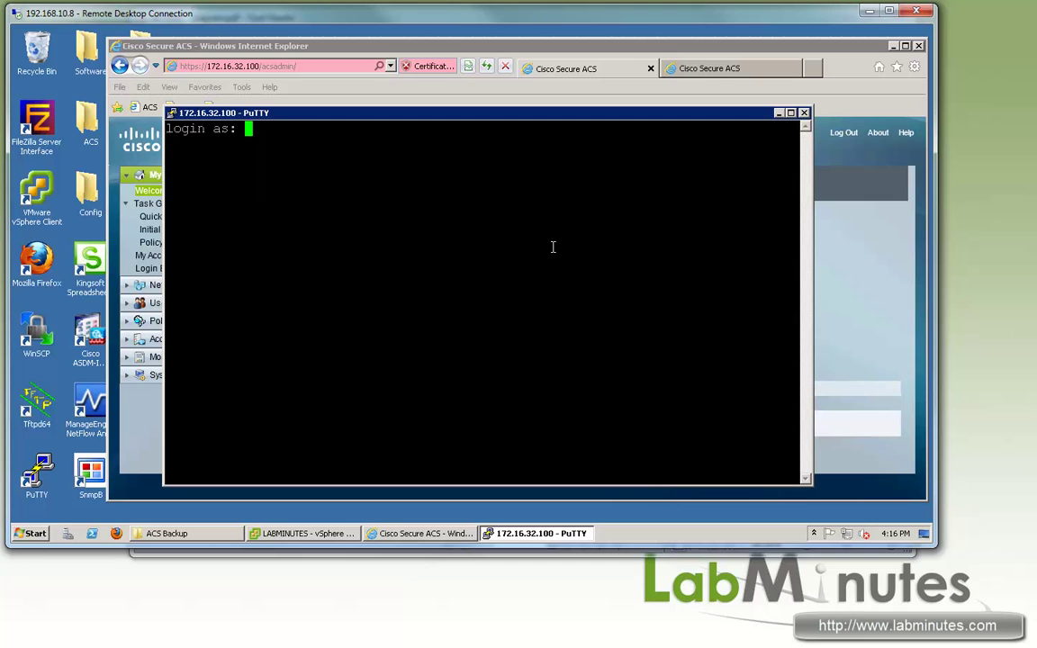
{"action": "type", "text": "admin"}
{"action": "key", "text": "Return"}
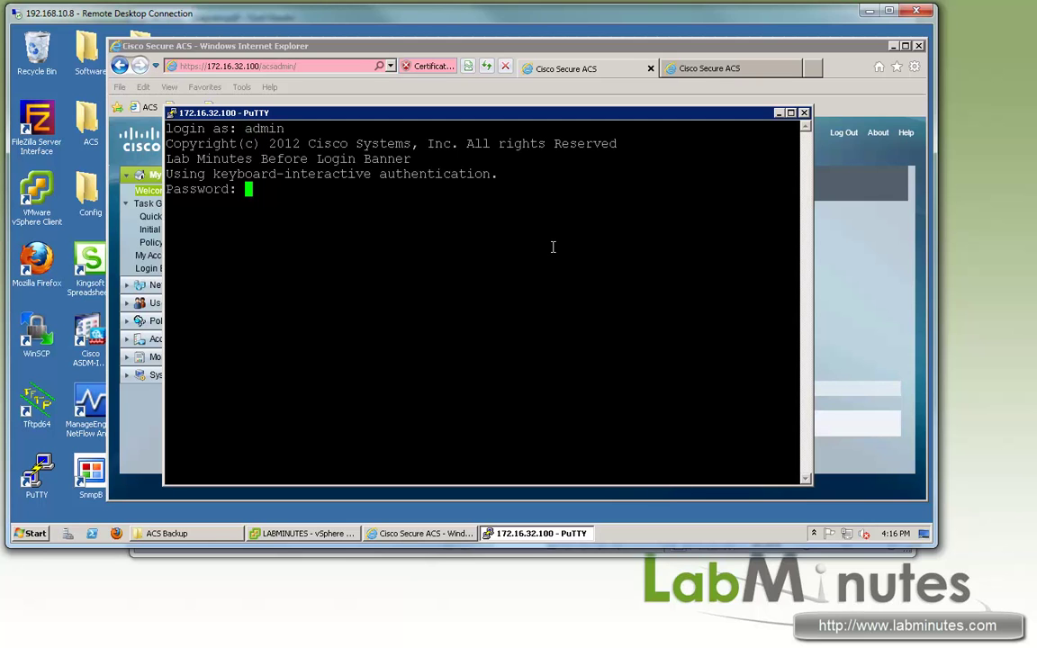
{"action": "key", "text": "Return"}
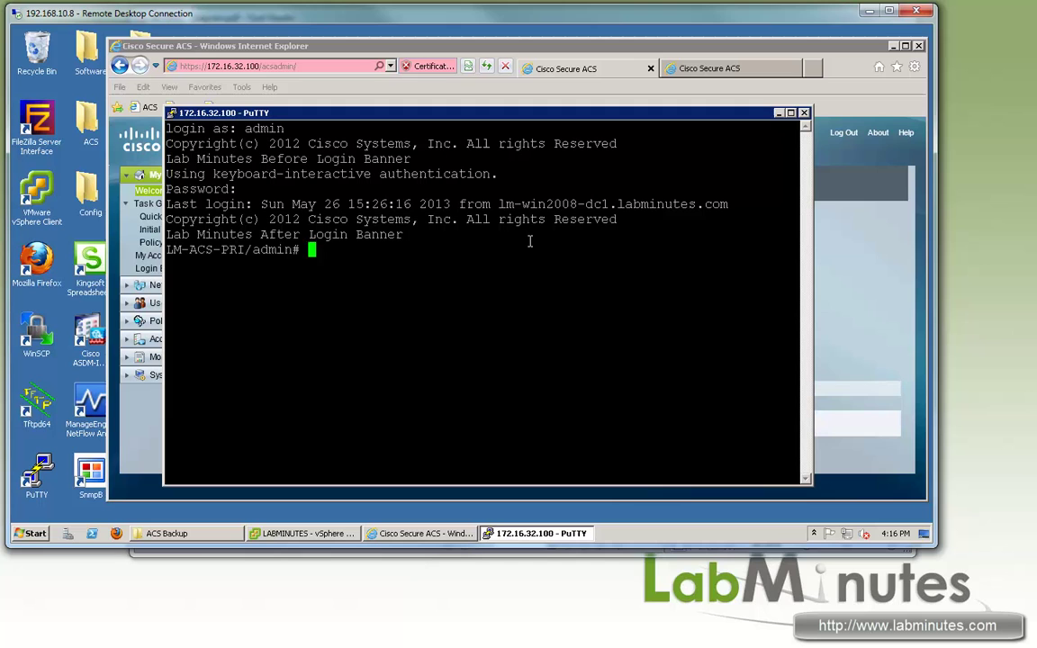
Step: List the BACKUP-FTP repository with 'sh repository BACKUP-FTP' and highlight the patch file name
{"action": "type", "text": "sh repository "}
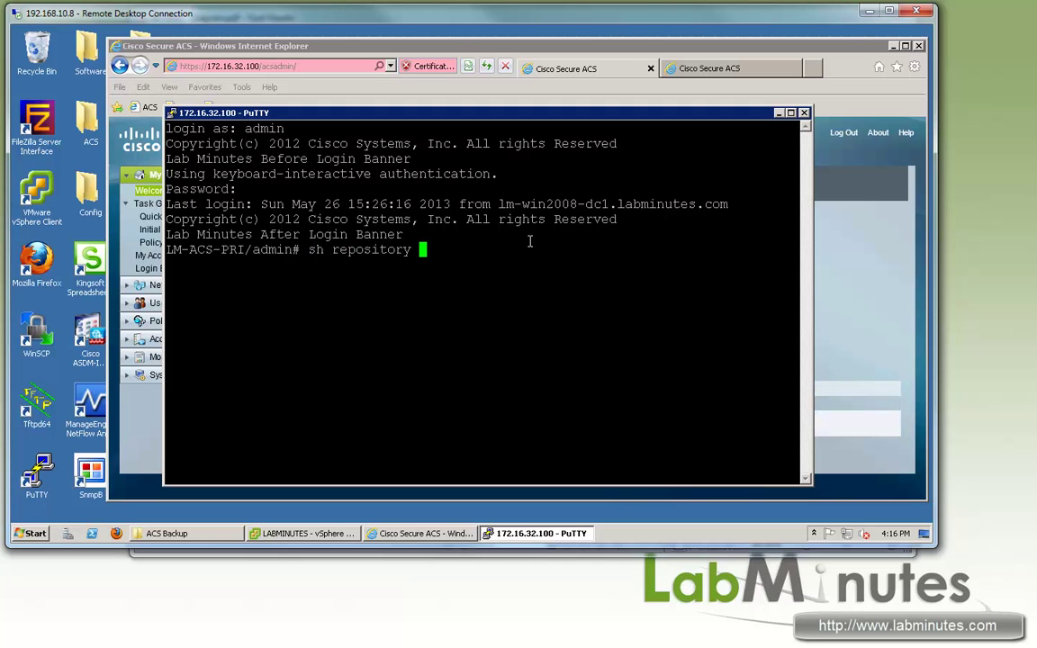
{"action": "type", "text": "BACKUP-FTP"}
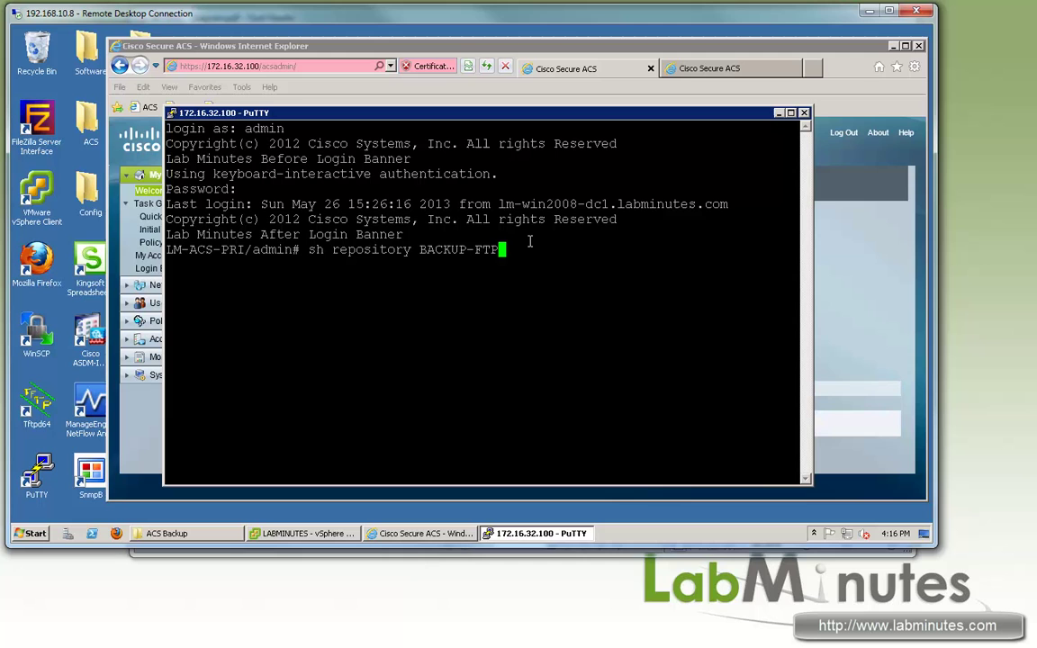
{"action": "key", "text": "Return"}
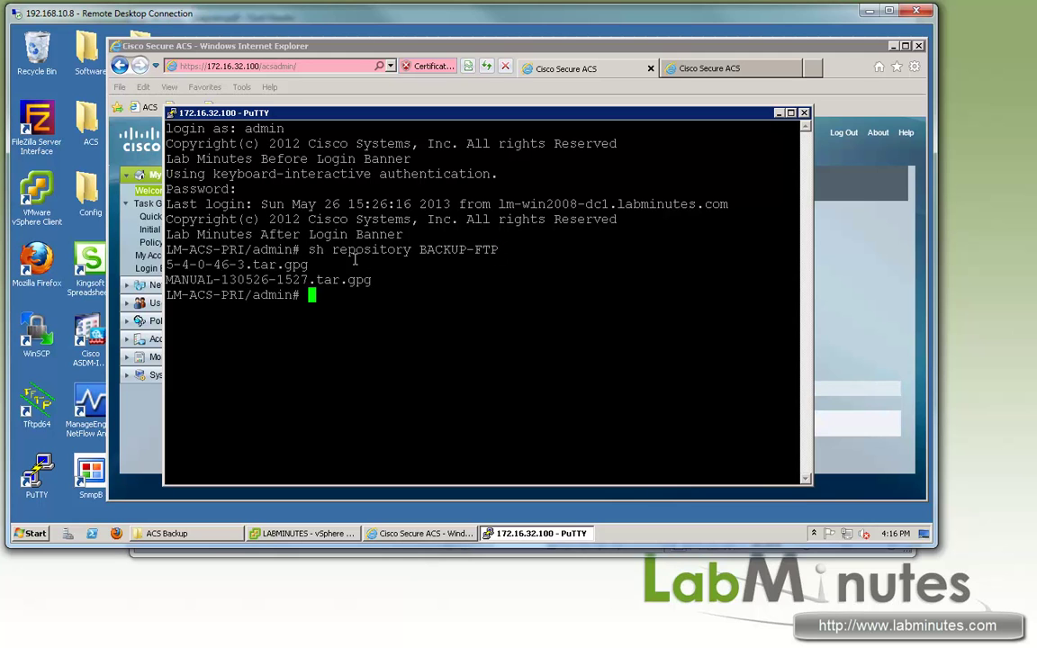
{"action": "triple_click", "coordinate": [216, 265]}
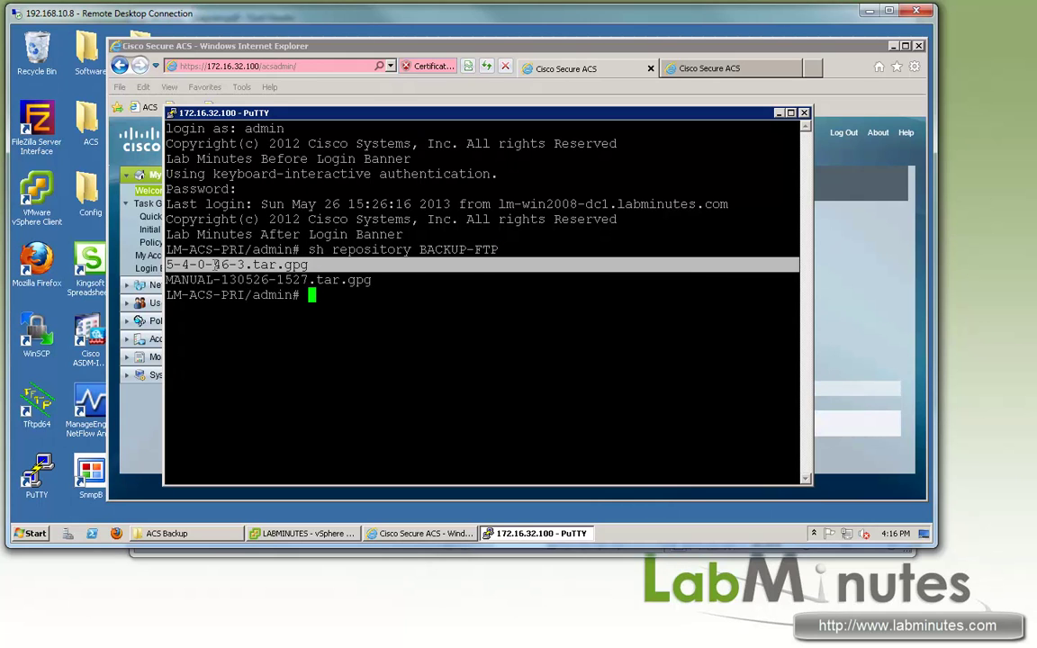
{"action": "left_click_drag", "start_coordinate": [180, 265], "coordinate": [308, 265]}
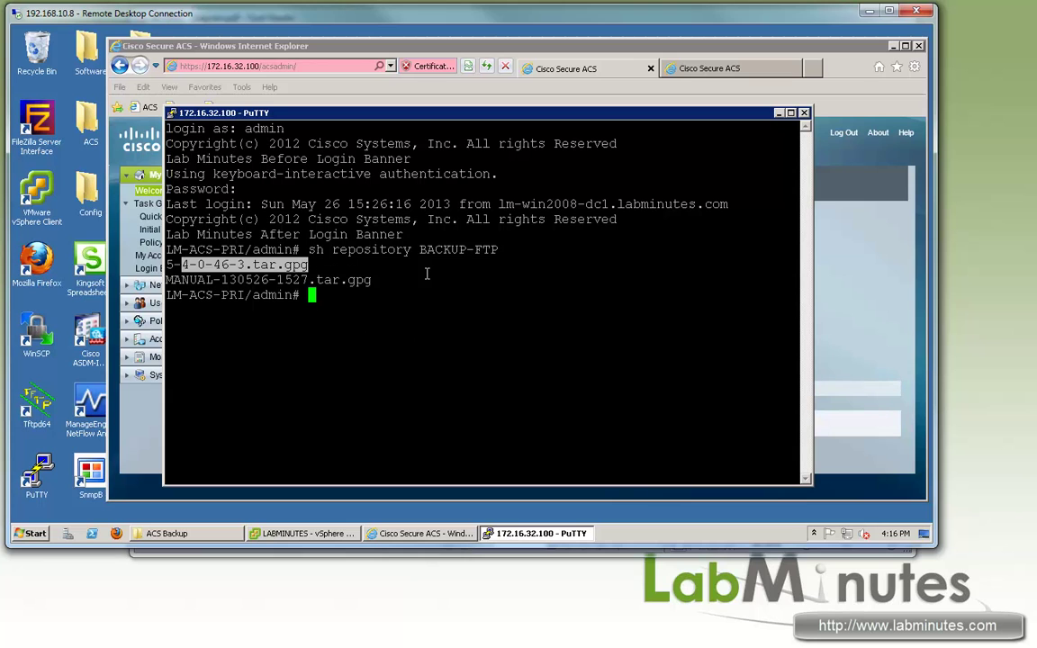
{"action": "left_click", "coordinate": [484, 342]}
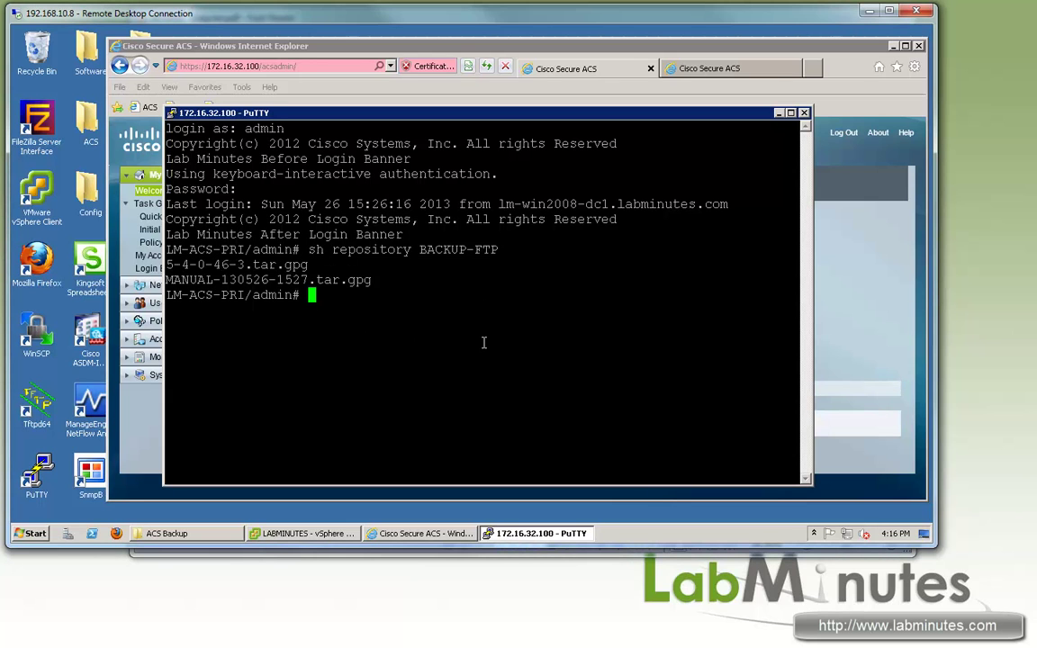
Step: Check the installed ACS version with 'sh application ver acs', showing 5.4.0.46.0a
{"action": "type", "text": "sh "}
{"action": "type", "text": "application "}
{"action": "type", "text": "ver acs"}
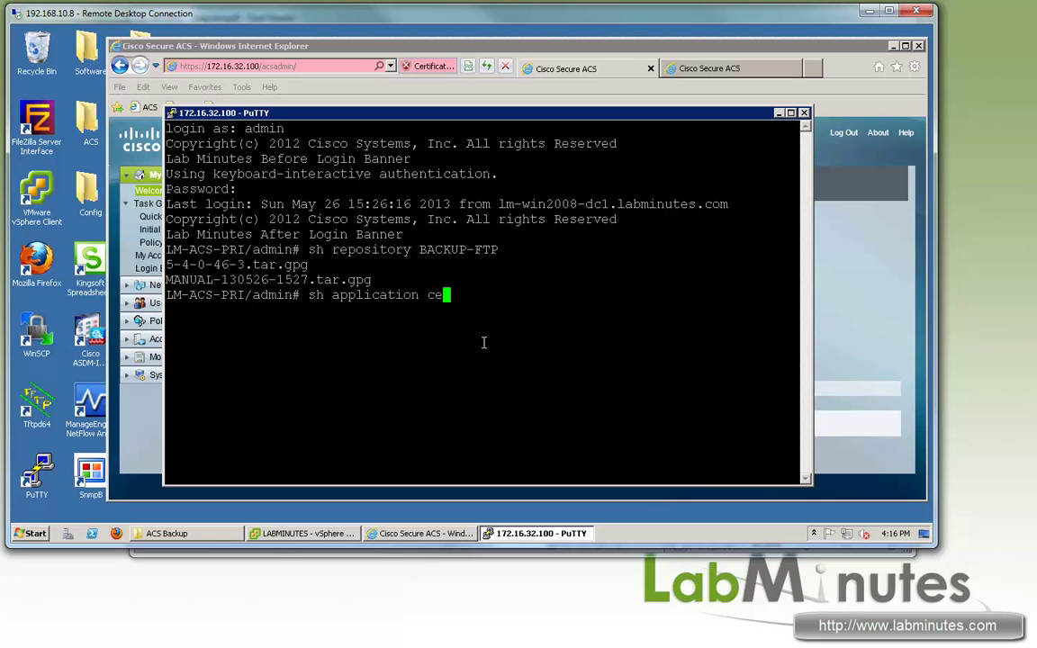
{"action": "key", "text": "Return"}
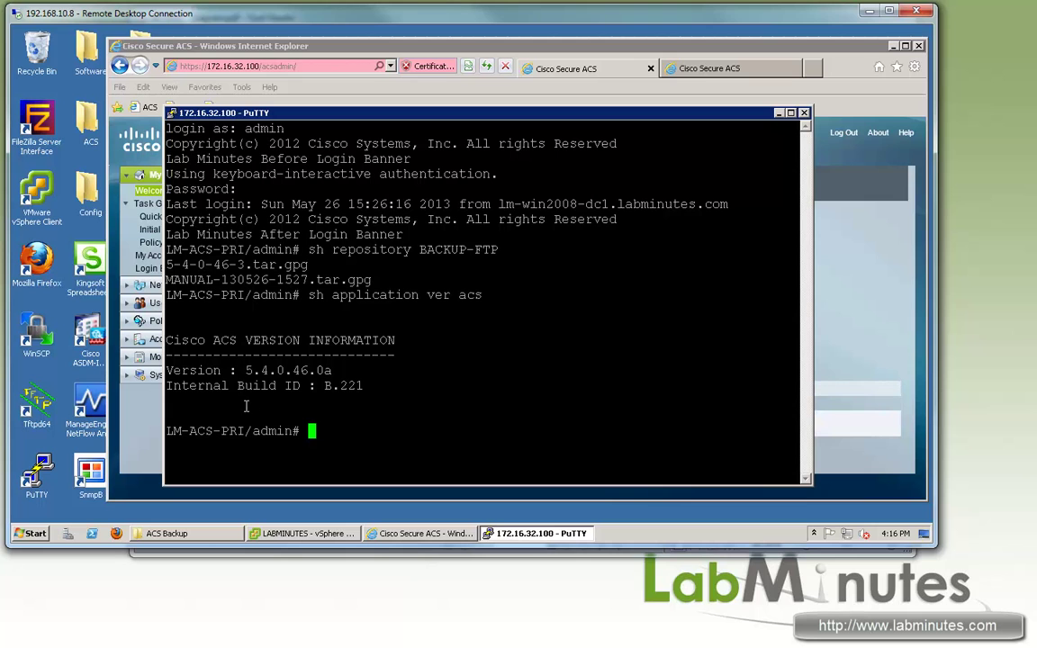
{"action": "left_click_drag", "start_coordinate": [499, 113], "coordinate": [455, 116]}
Step: Run 'acs patch install 5-4-0-46-3.tar.gpg repo BACKUP-FTP' using the copied file name
{"action": "type", "text": "acs "}
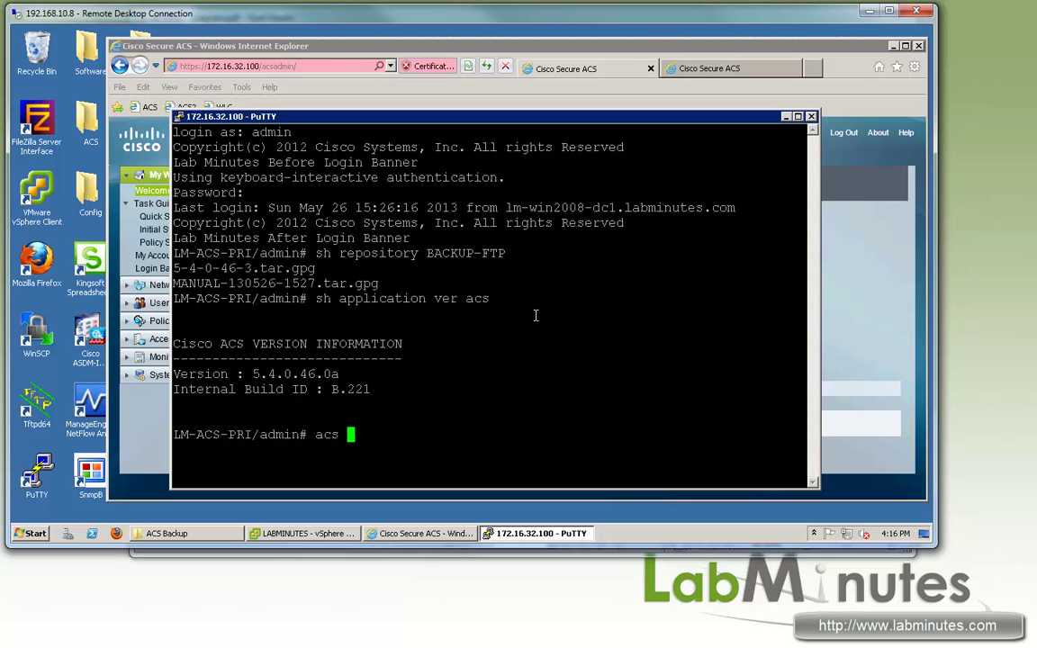
{"action": "type", "text": "patch "}
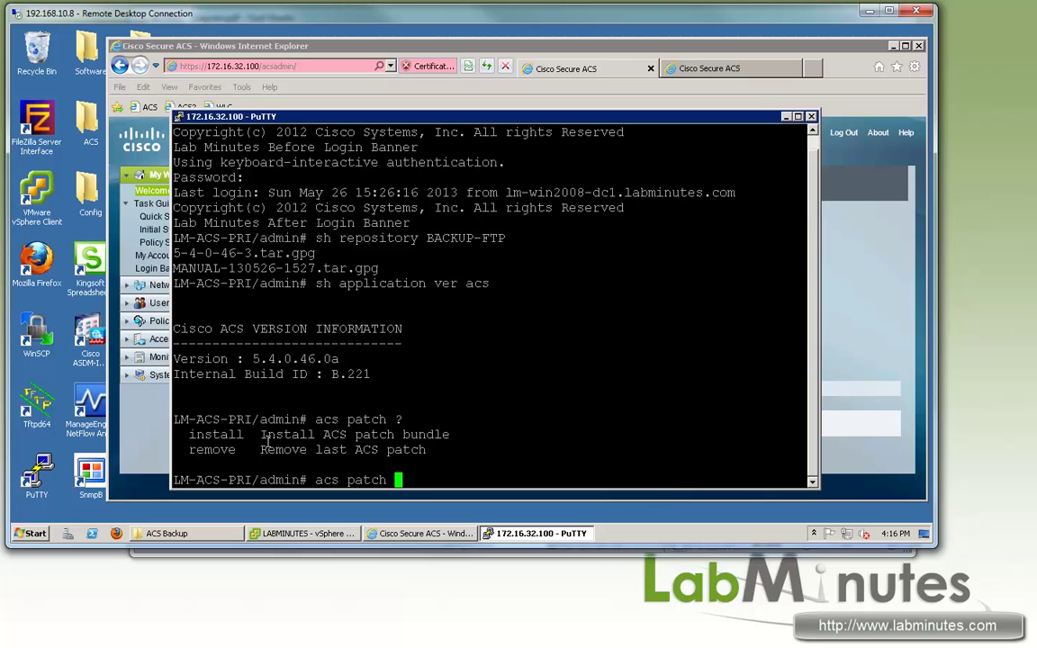
{"action": "type", "text": "?install"}
{"action": "left_click_drag", "start_coordinate": [315, 253], "coordinate": [173, 253]}
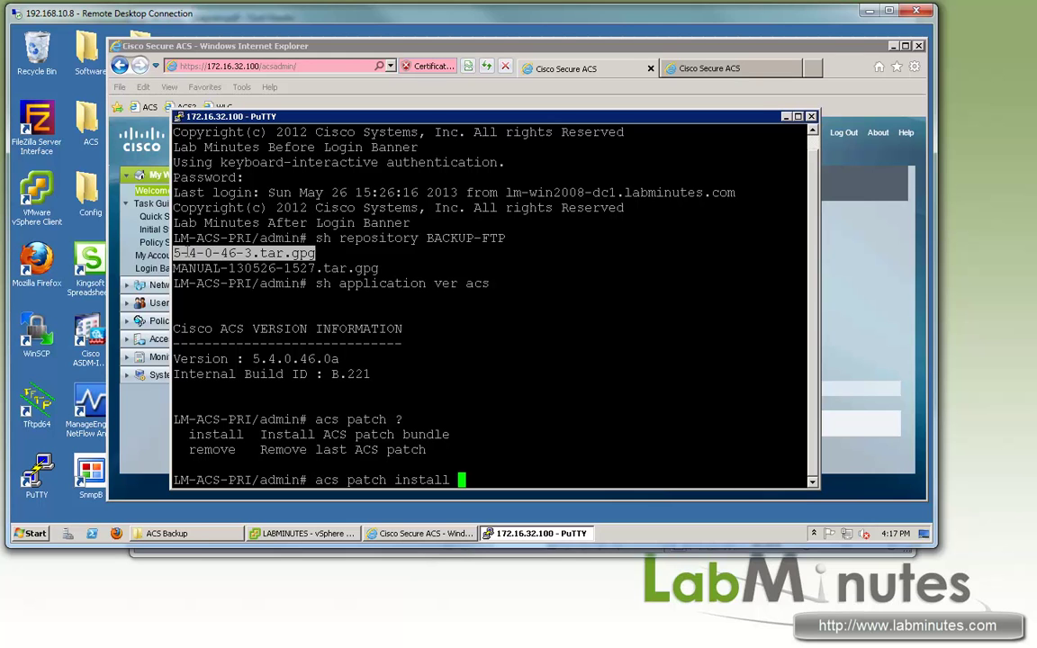
{"action": "key", "text": "Return"}
{"action": "right_click", "coordinate": [641, 335]}
{"action": "type", "text": "?"}
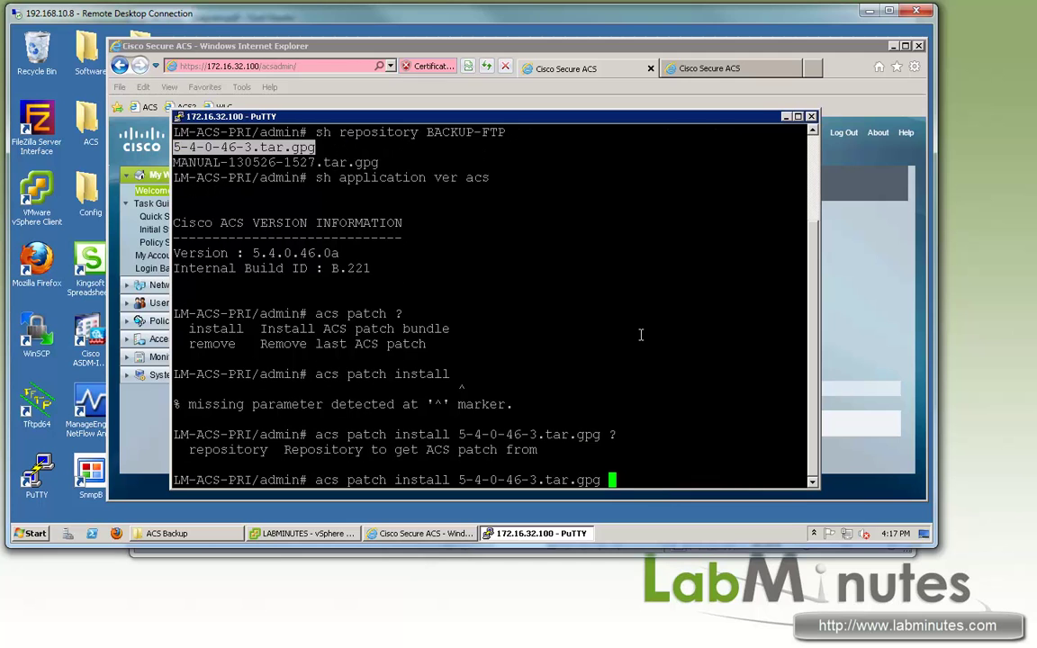
{"action": "type", "text": "repo BACKUP-FT"}
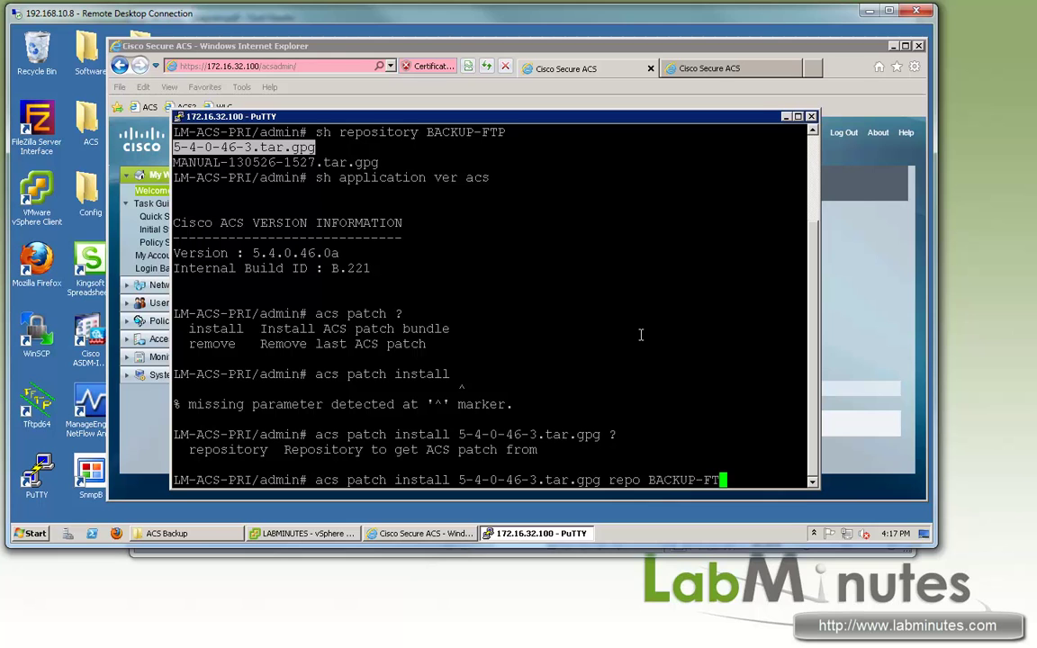
{"action": "key", "text": "BackSpace"}
{"action": "type", "text": "TP"}
{"action": "key", "text": "Return"}
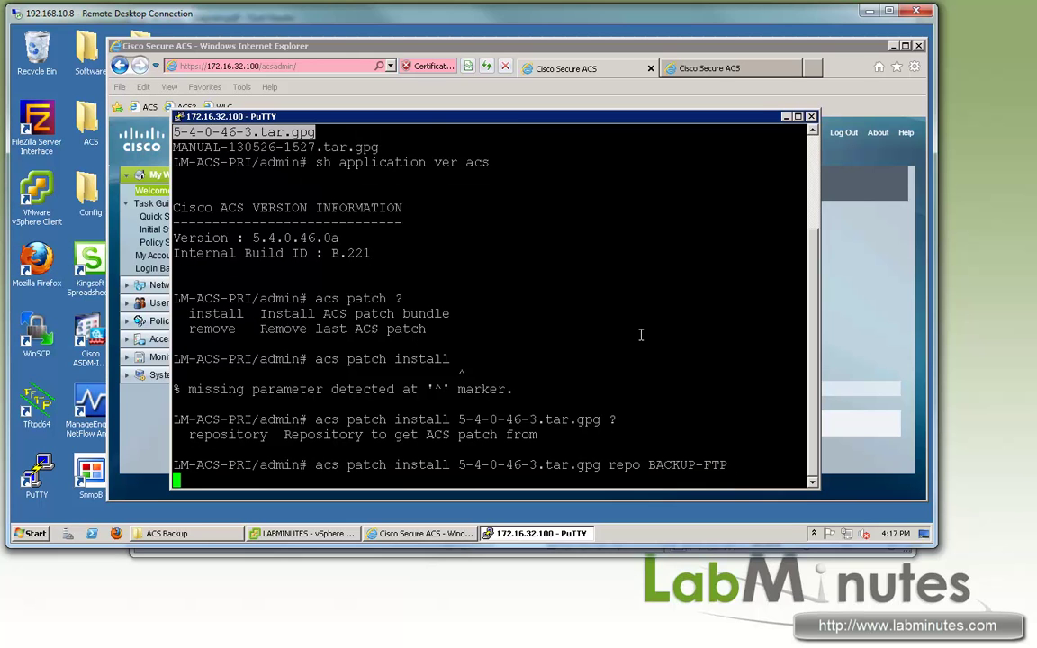
Step: Watch the 5-4-0-46-3.tar.gpg download finish in FileZilla Server, then return to the primary's PuTTY window
{"action": "left_click", "coordinate": [815, 534]}
{"action": "double_click", "coordinate": [789, 477]}
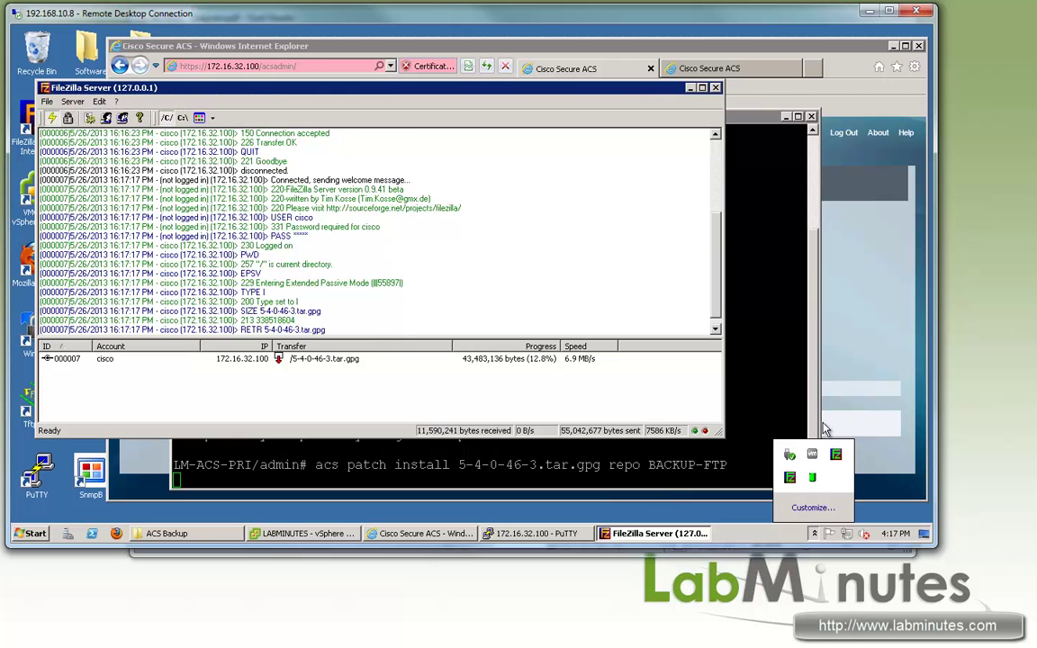
{"action": "scroll", "coordinate": [569, 256], "scroll_direction": "up", "scroll_amount": 5}
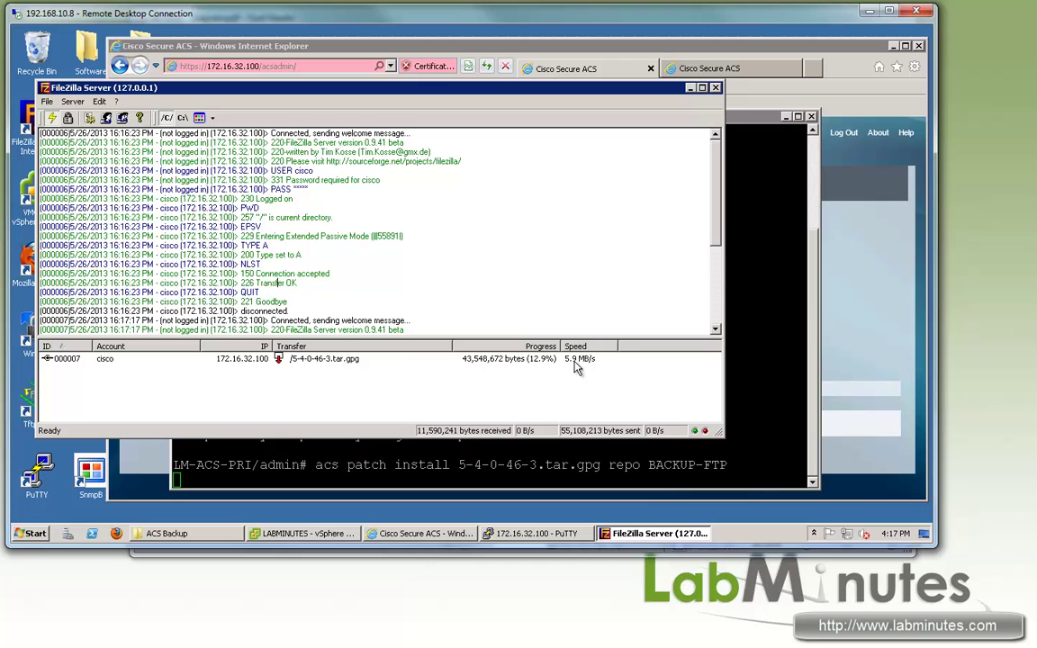
{"action": "left_click", "coordinate": [530, 360]}
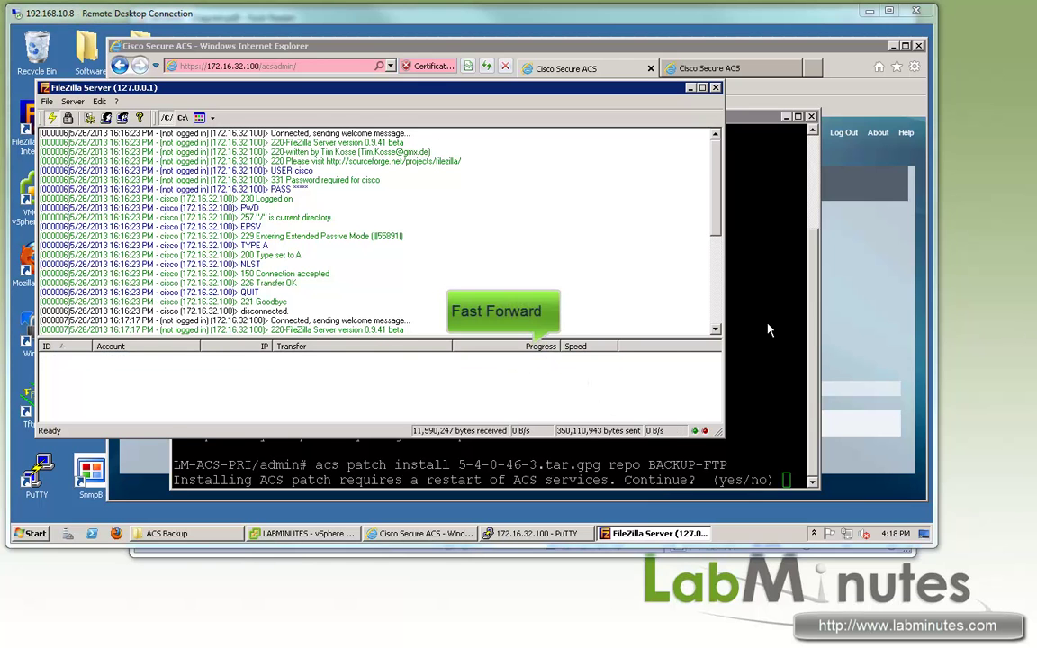
{"action": "left_click", "coordinate": [730, 352]}
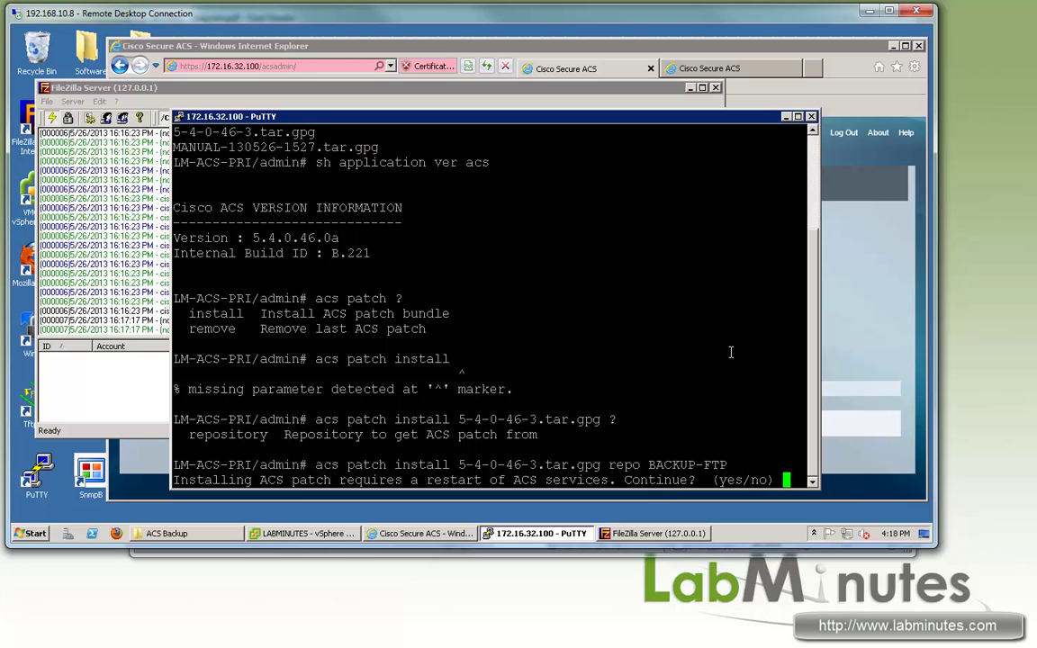
Step: Answer 'yes' to restart the ACS services for the patch install
{"action": "type", "text": "yes"}
{"action": "key", "text": "Return"}
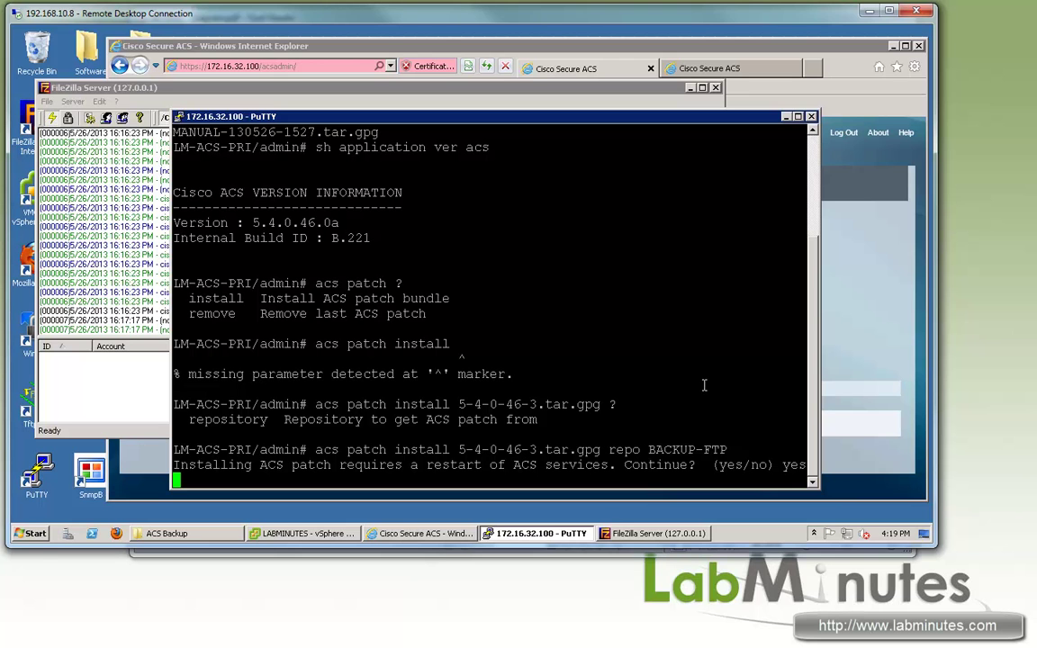
Step: Request Local Mode for the secondary ACS under Deployment Operations and confirm disconnecting from the primary
{"action": "left_click", "coordinate": [675, 68]}
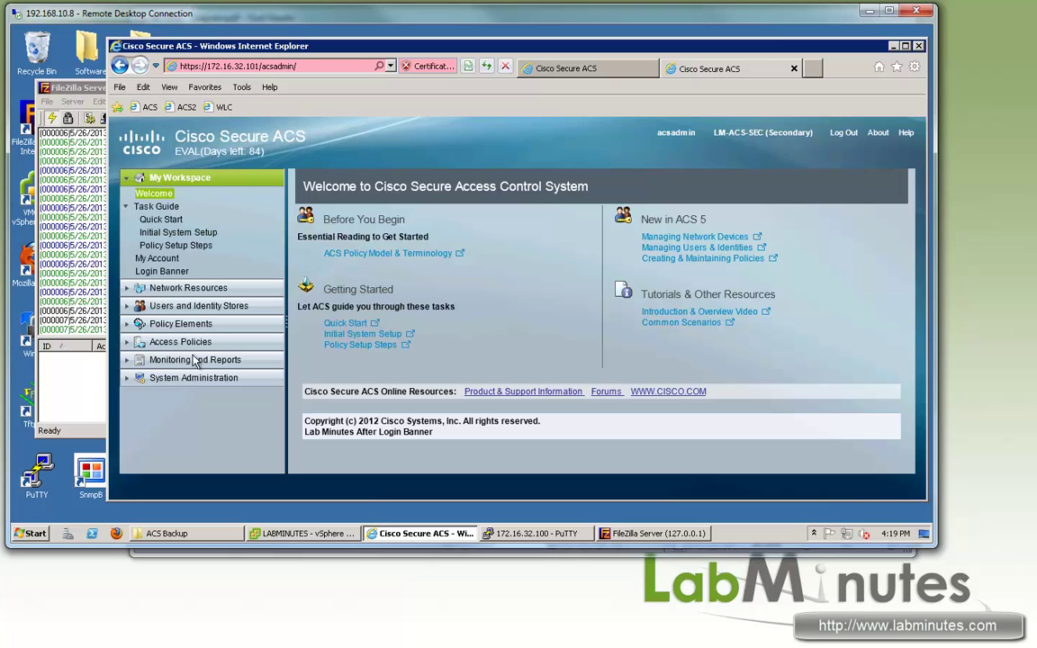
{"action": "left_click", "coordinate": [127, 378]}
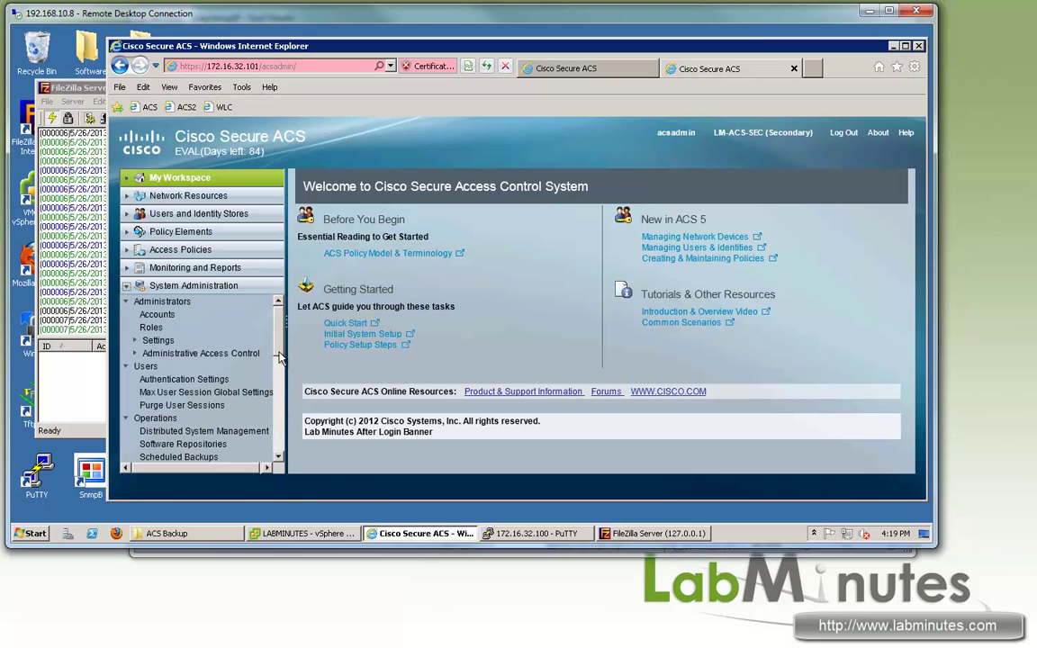
{"action": "scroll", "coordinate": [280, 364], "scroll_direction": "down", "scroll_amount": 3}
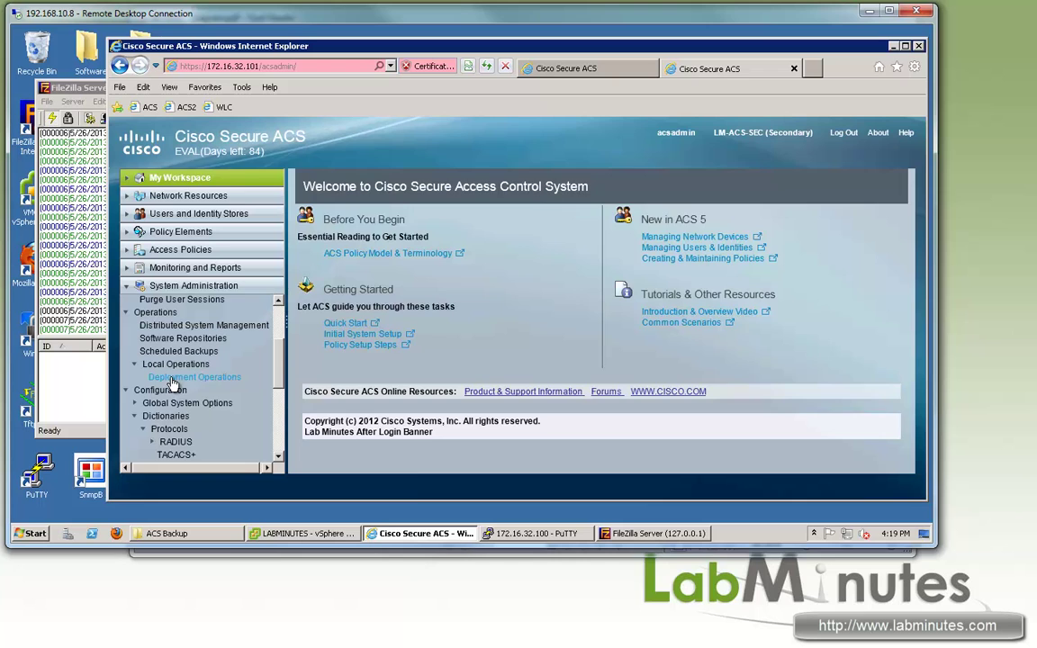
{"action": "left_click", "coordinate": [194, 378]}
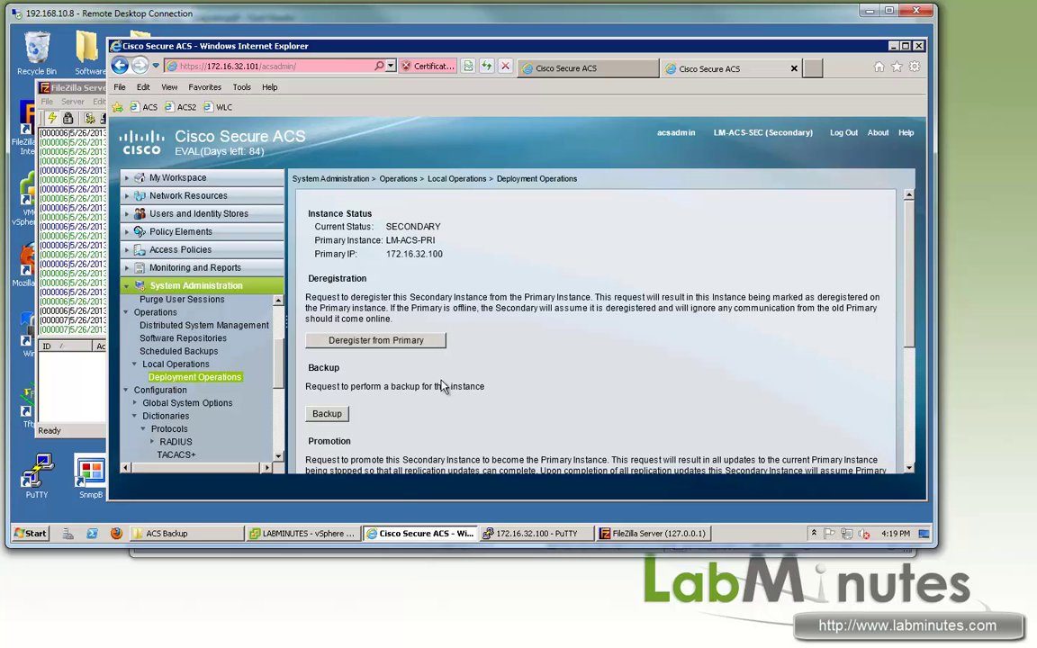
{"action": "scroll", "coordinate": [517, 346], "scroll_direction": "down", "scroll_amount": 5}
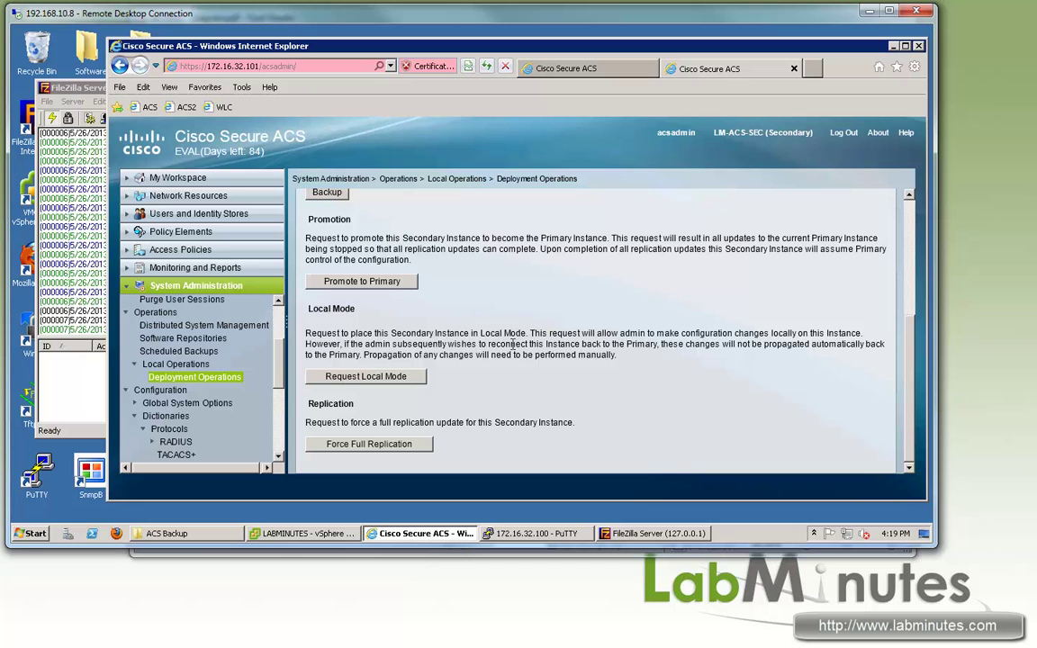
{"action": "left_click_drag", "start_coordinate": [393, 344], "coordinate": [448, 345]}
{"action": "left_click", "coordinate": [364, 376]}
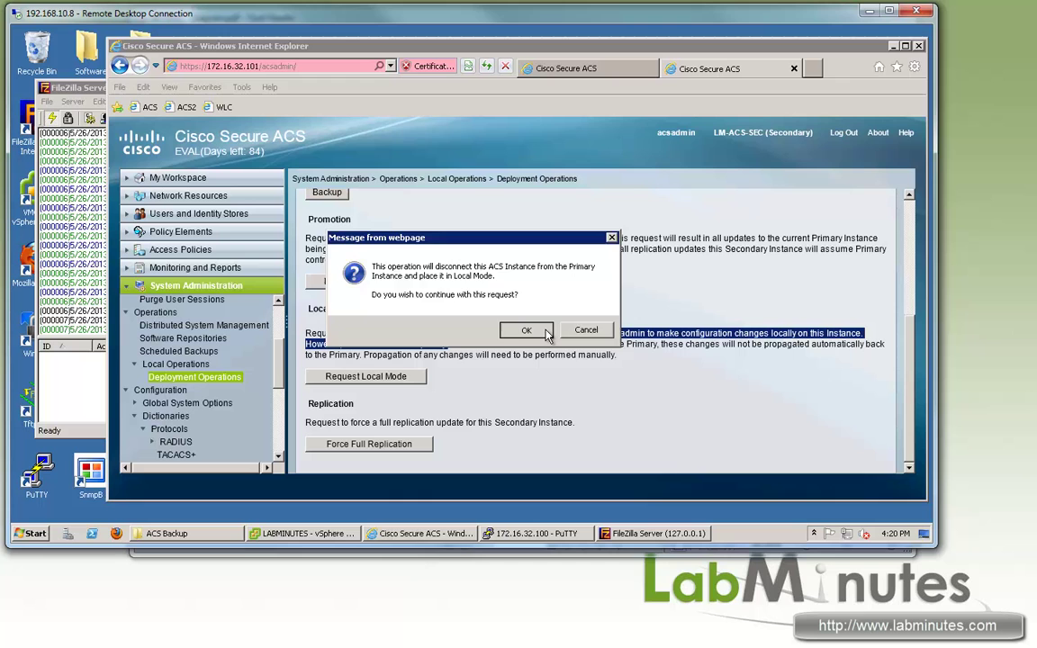
{"action": "key", "text": "Return"}
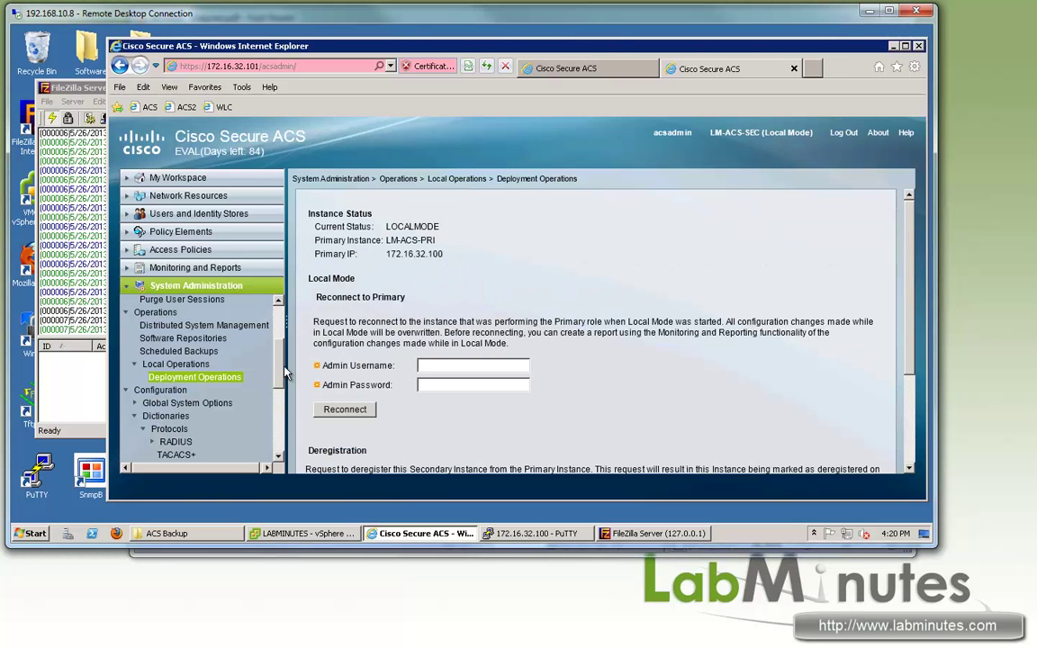
Step: Review the LOCALMODE status and Reconnect to Primary notes, then launch a new PuTTY session
{"action": "double_click", "coordinate": [410, 227]}
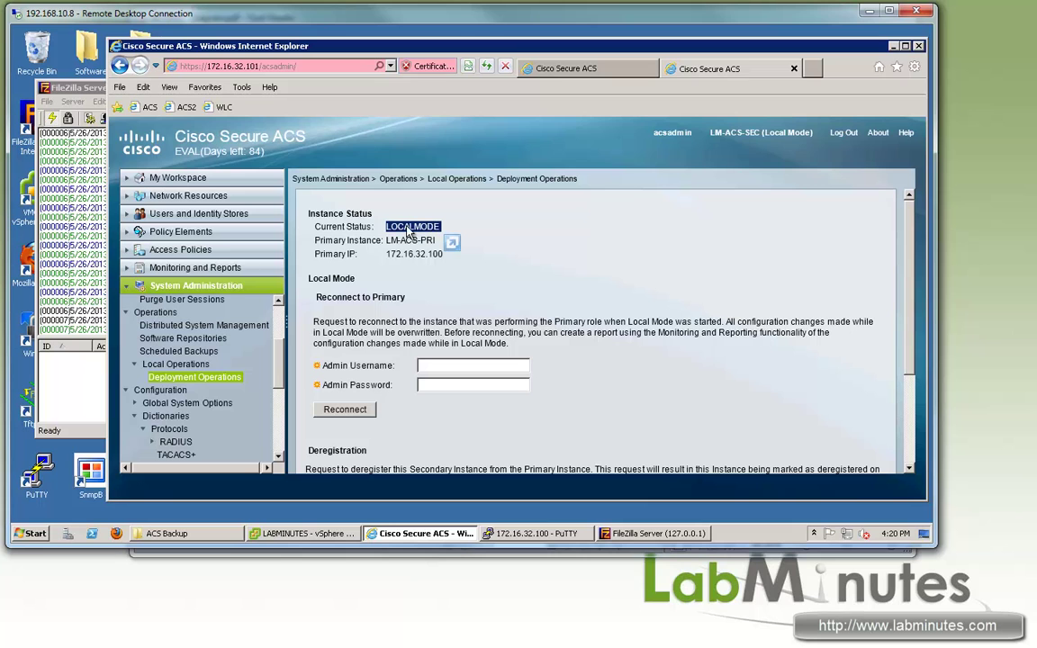
{"action": "left_click_drag", "start_coordinate": [359, 322], "coordinate": [470, 332]}
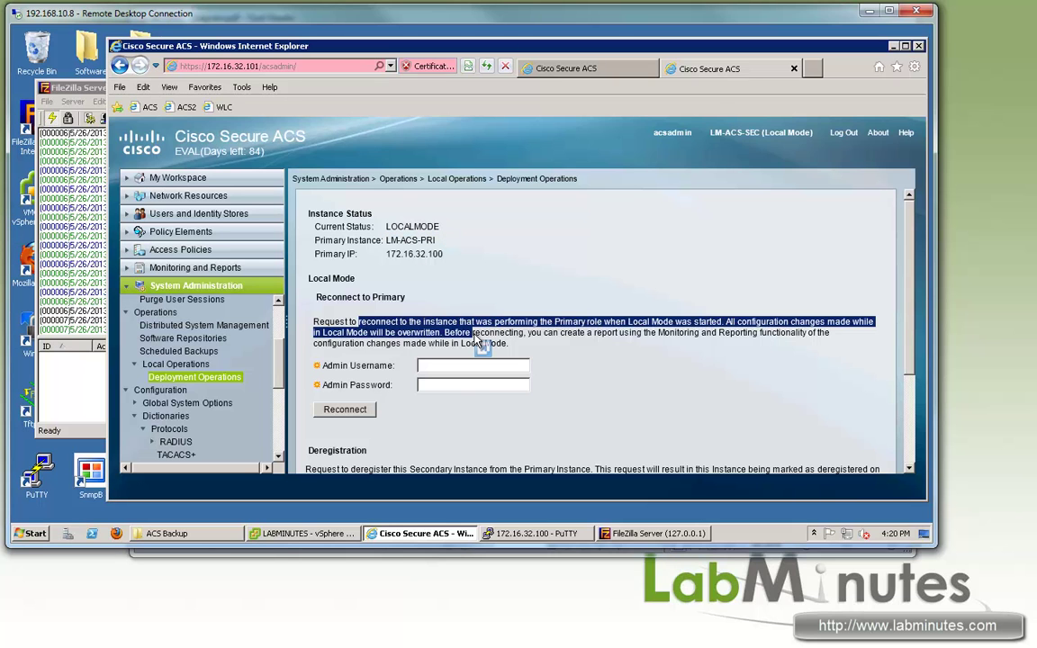
{"action": "left_click_drag", "start_coordinate": [385, 297], "coordinate": [330, 297]}
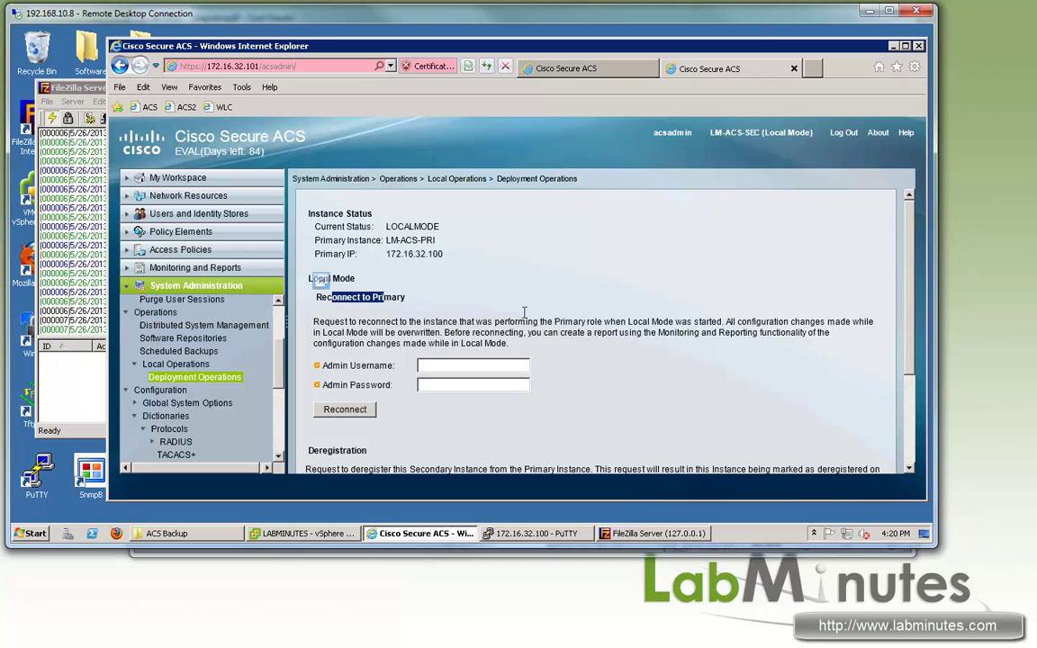
{"action": "left_click", "coordinate": [404, 355]}
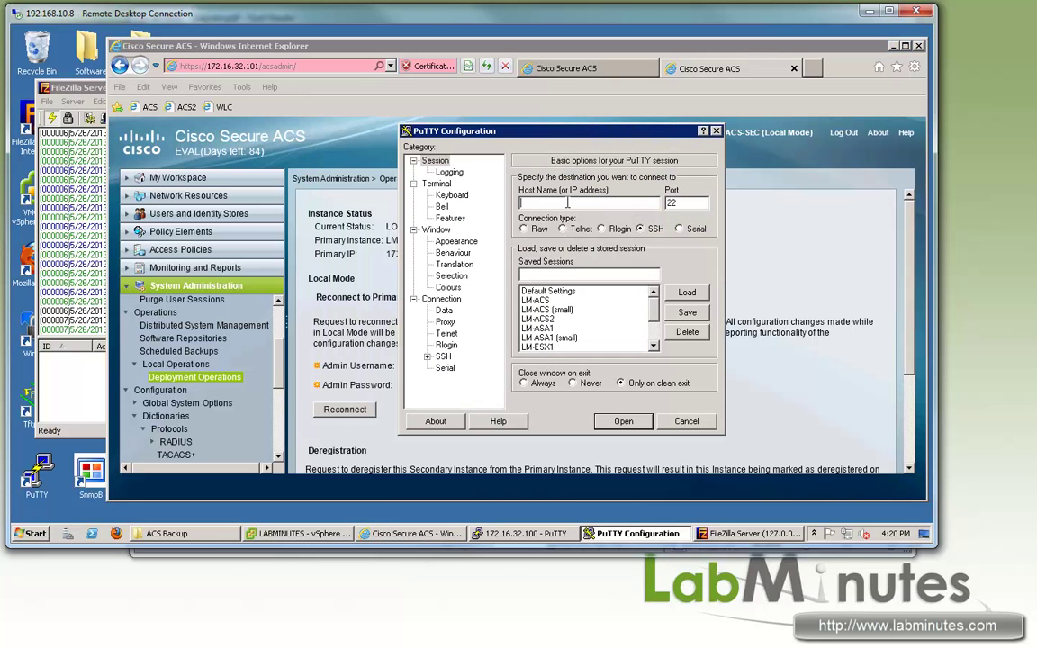
Step: Connect PuTTY to 172.16.32.101 and log in to the secondary as admin
{"action": "type", "text": "172.16.32.101"}
{"action": "key", "text": "Return"}
{"action": "type", "text": "admin"}
{"action": "key", "text": "Return"}
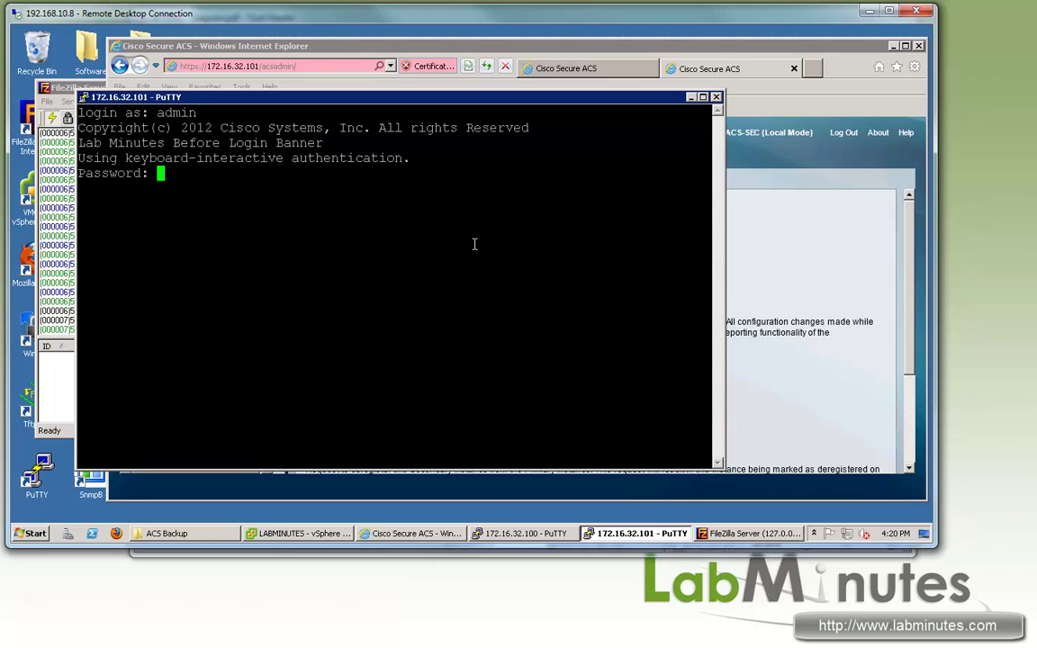
{"action": "key", "text": "Return"}
{"action": "key", "text": "Return"}
{"action": "key", "text": "Return"}
Step: List the BACKUP-FTP repository and copy the file name 5-4-0-46-3.tar.gpg
{"action": "type", "text": "sh "}
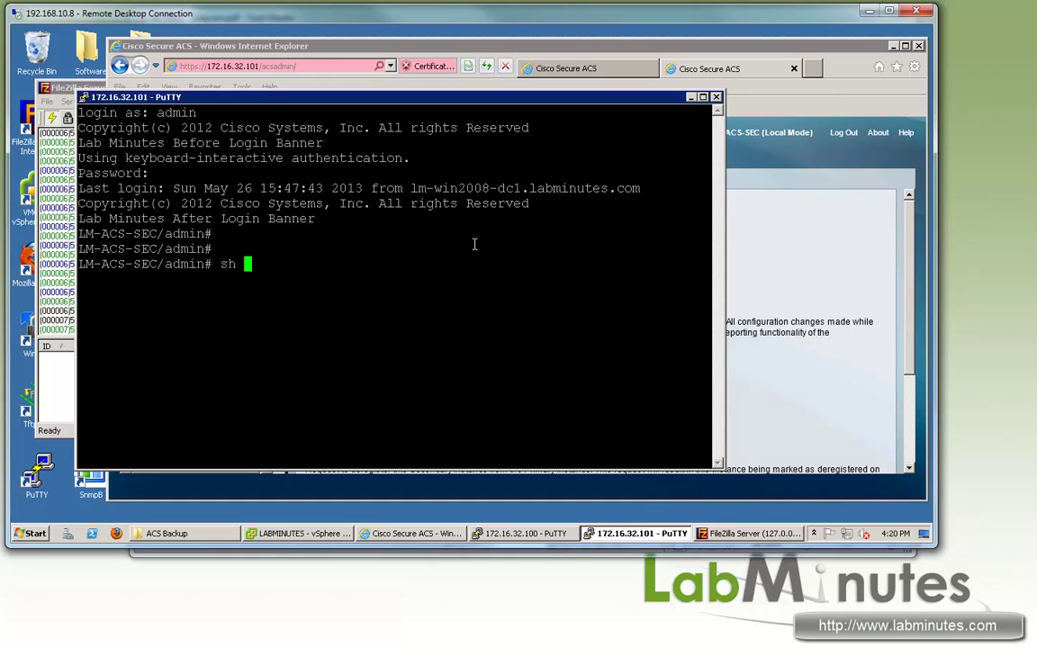
{"action": "type", "text": "re"}
{"action": "key", "text": "Tab"}
{"action": "type", "text": "p"}
{"action": "key", "text": "Tab"}
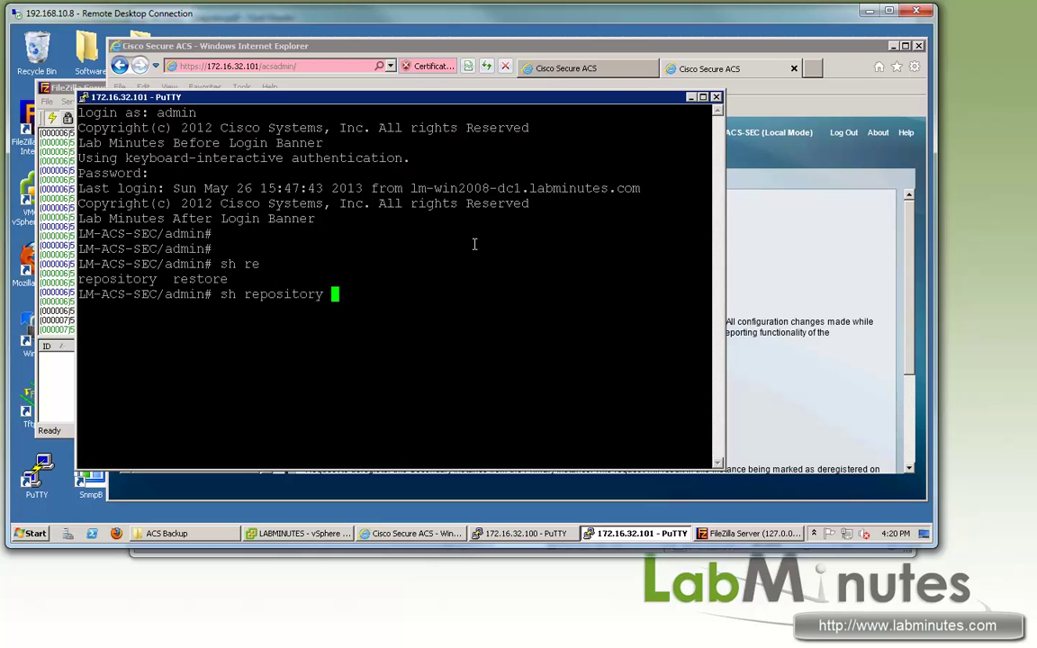
{"action": "type", "text": "BACKUP-FTP"}
{"action": "key", "text": "Return"}
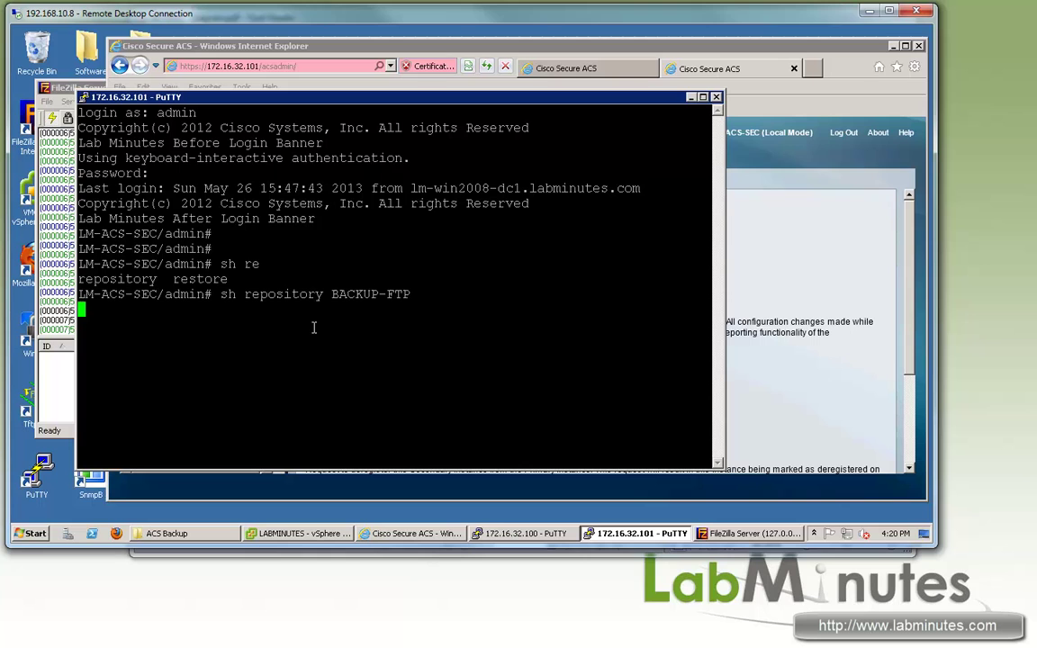
{"action": "double_click", "coordinate": [108, 308]}
{"action": "key", "text": "ctrl+c"}
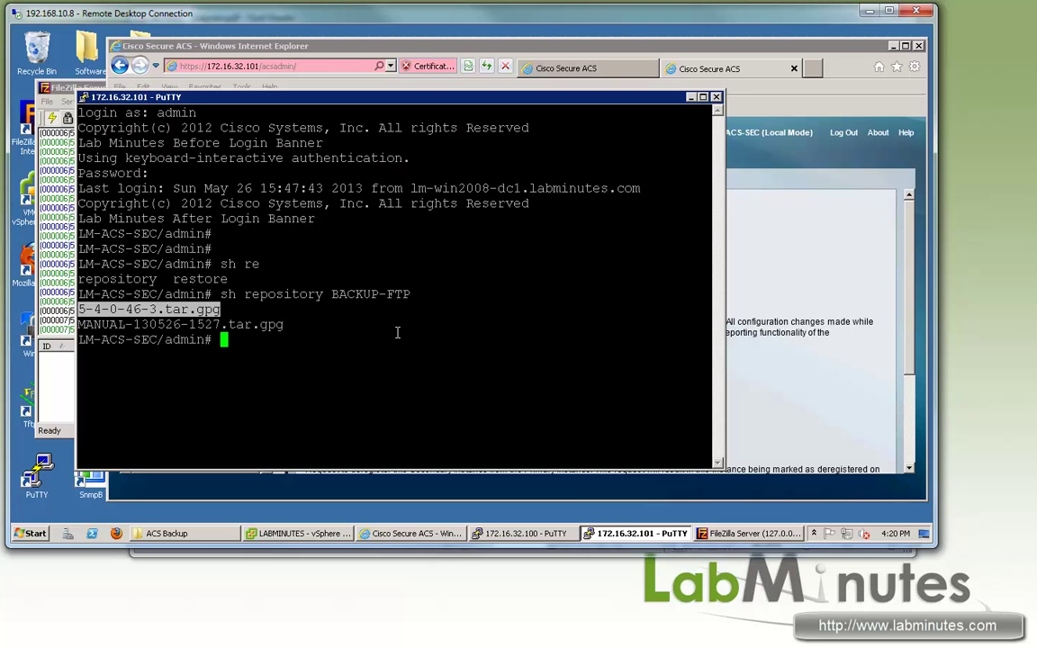
Step: Run 'acs patch install 5-4-0-46-3.tar.gpg repository BACKUP-FTP' on the secondary
{"action": "type", "text": "acs patch install"}
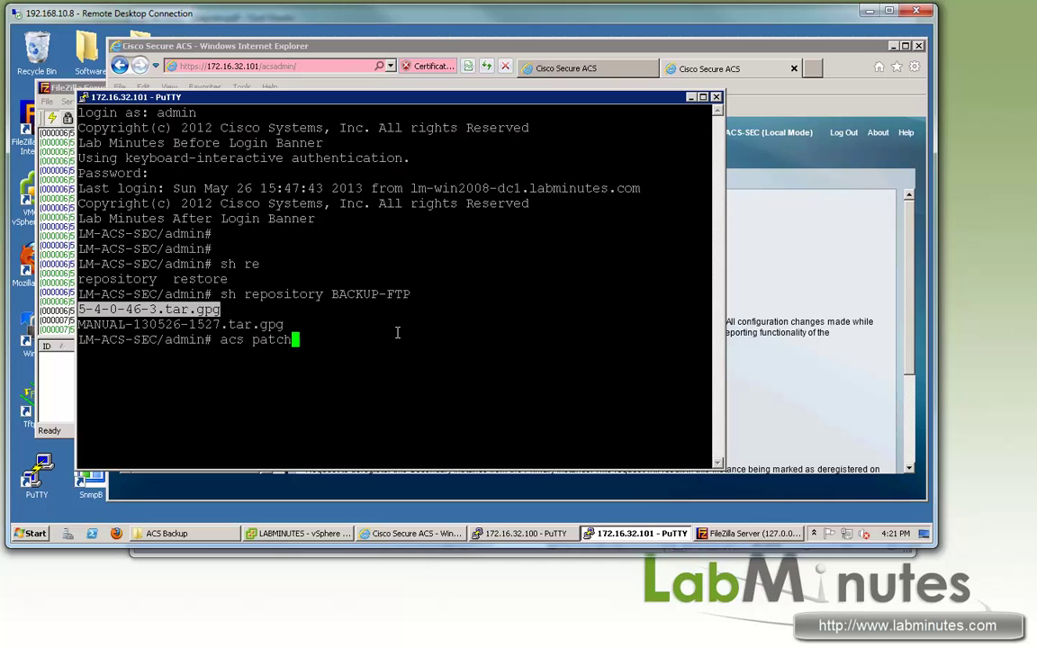
{"action": "right_click", "coordinate": [512, 290]}
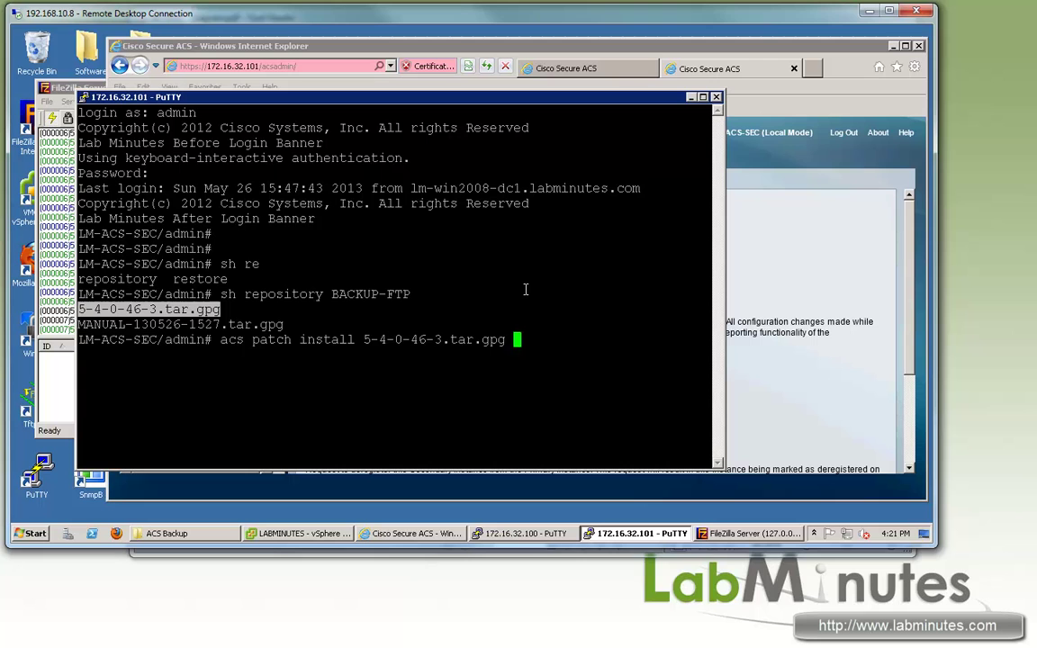
{"action": "type", "text": "repository BACKUP-FTP"}
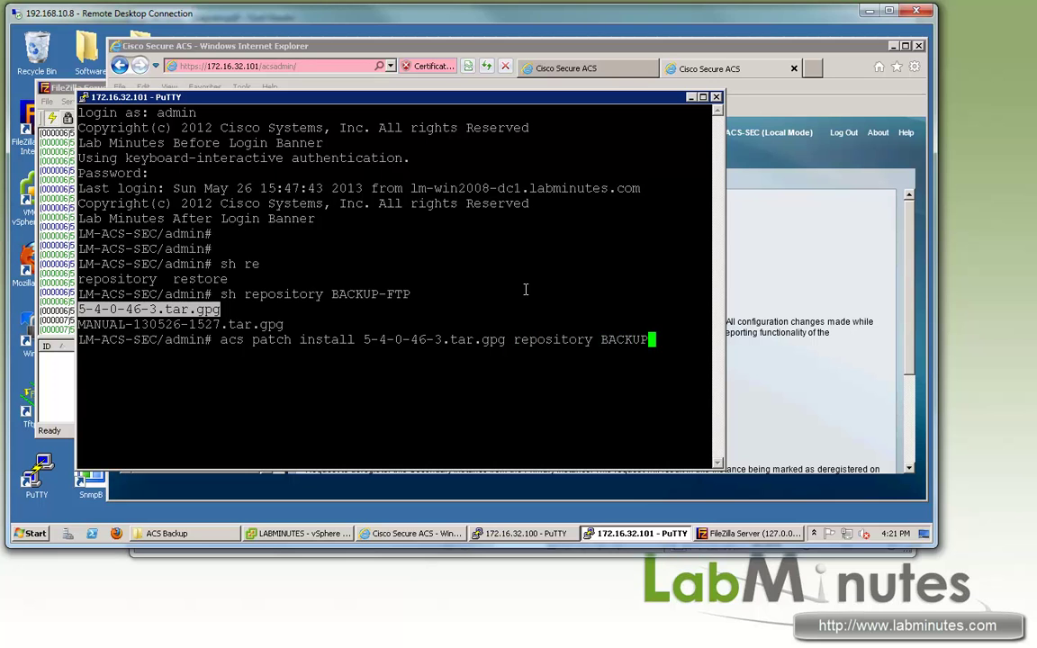
{"action": "key", "text": "Return"}
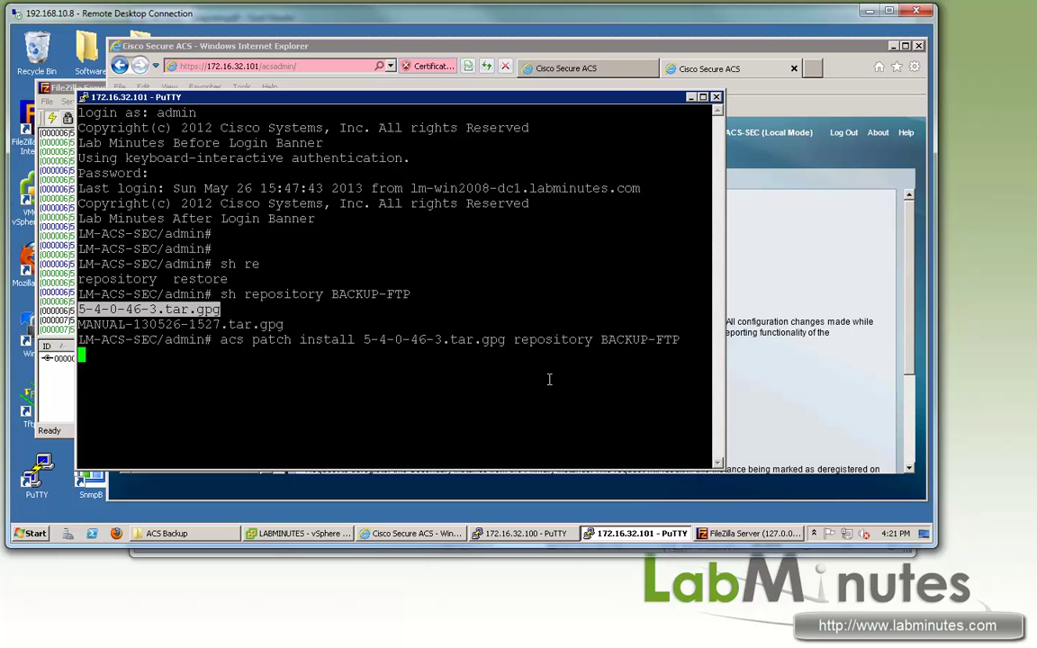
{"action": "key", "text": "alt+Tab"}
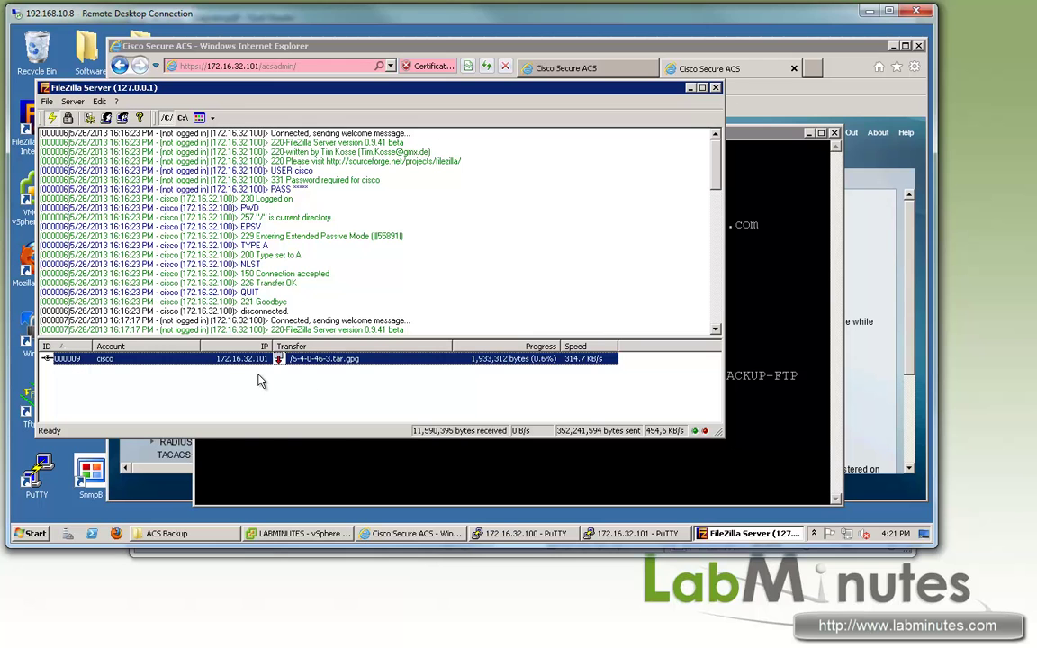
Step: Review the primary's patch progress: services stopping, 5.4.0.46.3 decompressing and installing
{"action": "left_click", "coordinate": [735, 133]}
{"action": "key", "text": "alt+Tab"}
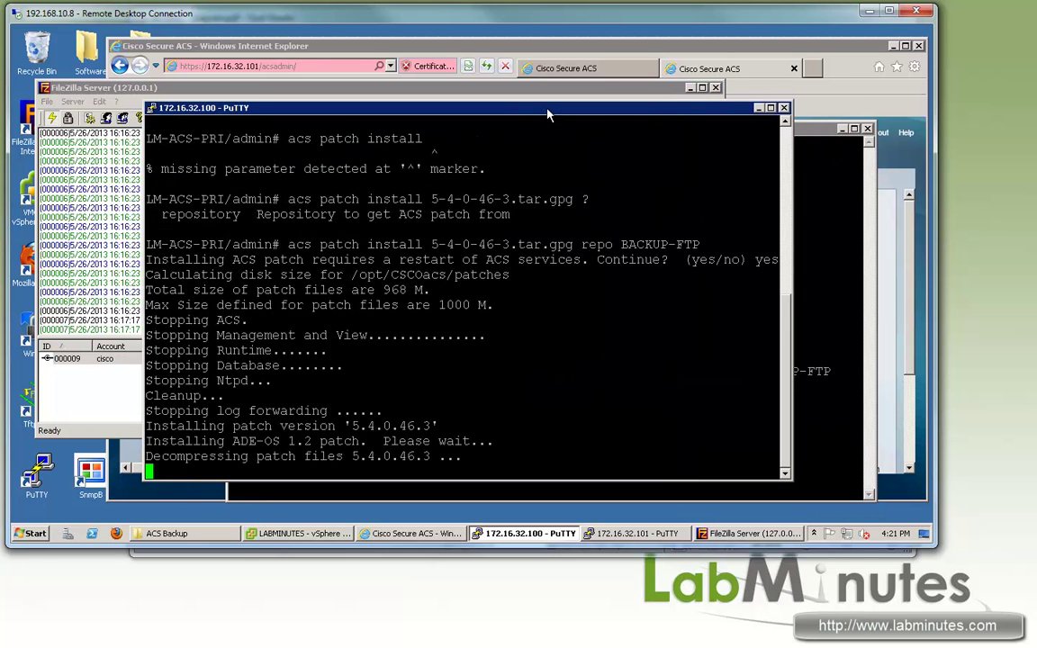
{"action": "left_click_drag", "start_coordinate": [265, 331], "coordinate": [146, 321]}
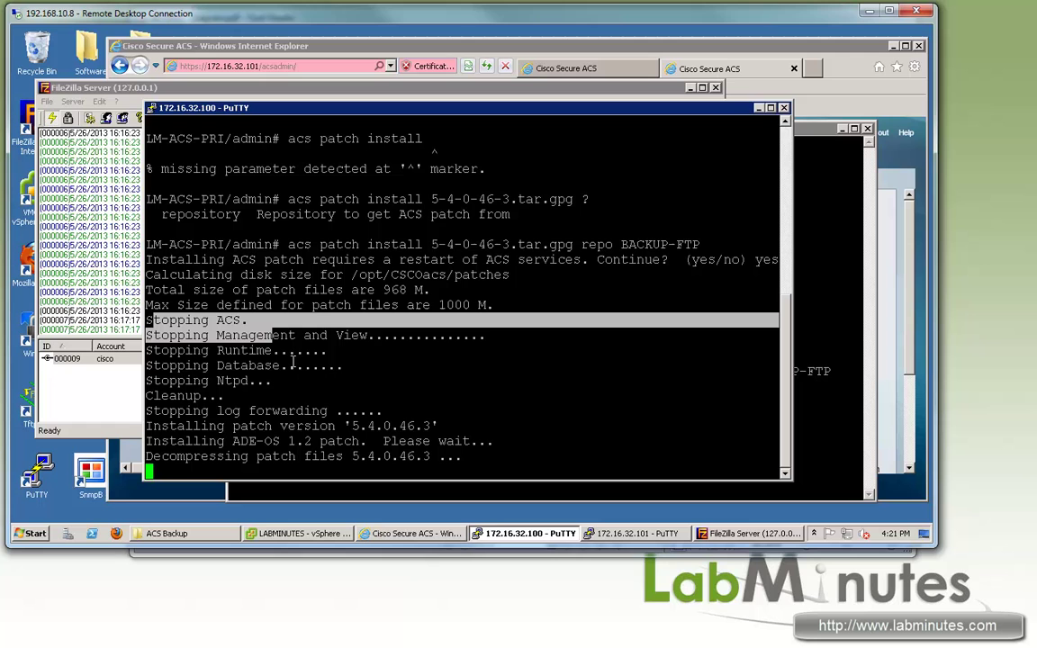
{"action": "left_click", "coordinate": [284, 363]}
{"action": "left_click_drag", "start_coordinate": [317, 383], "coordinate": [146, 335]}
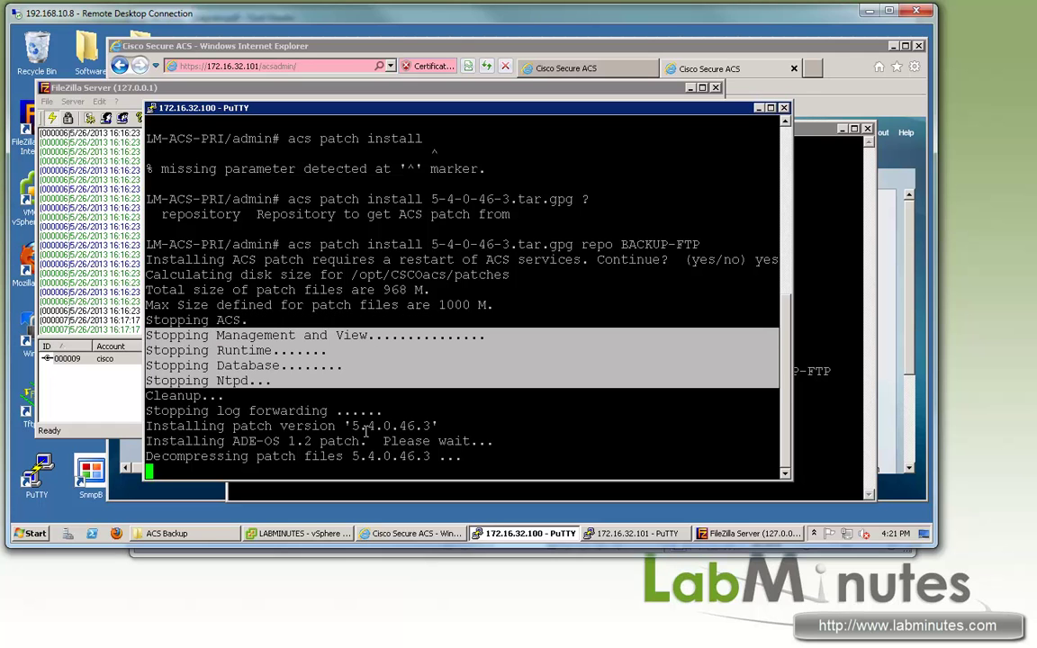
{"action": "left_click_drag", "start_coordinate": [432, 426], "coordinate": [169, 426]}
{"action": "left_click", "coordinate": [239, 456]}
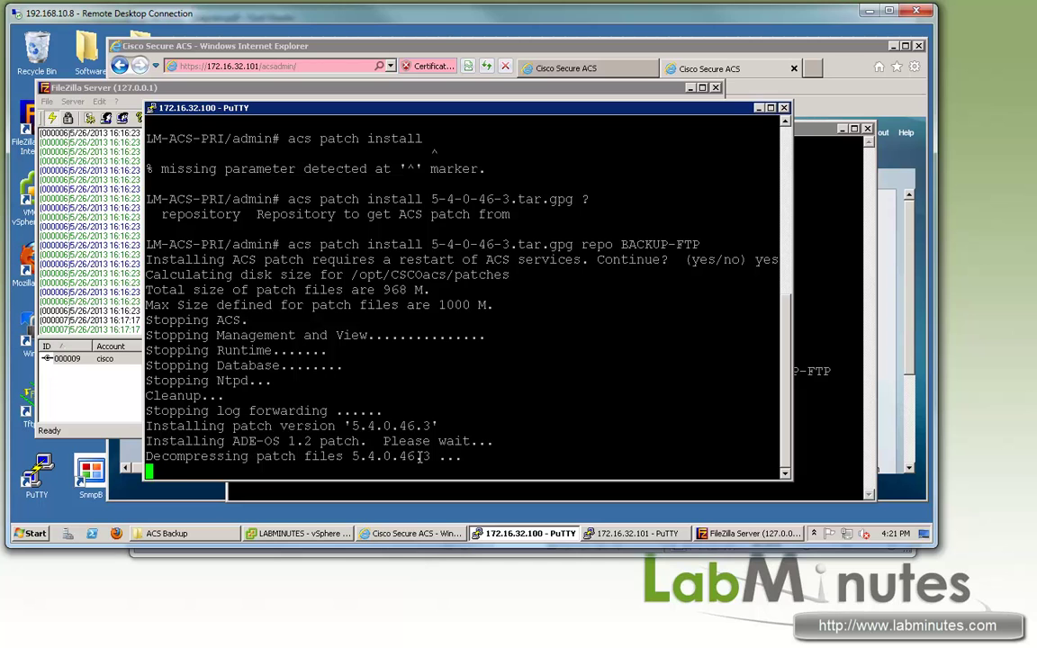
{"action": "left_click_drag", "start_coordinate": [184, 456], "coordinate": [399, 457]}
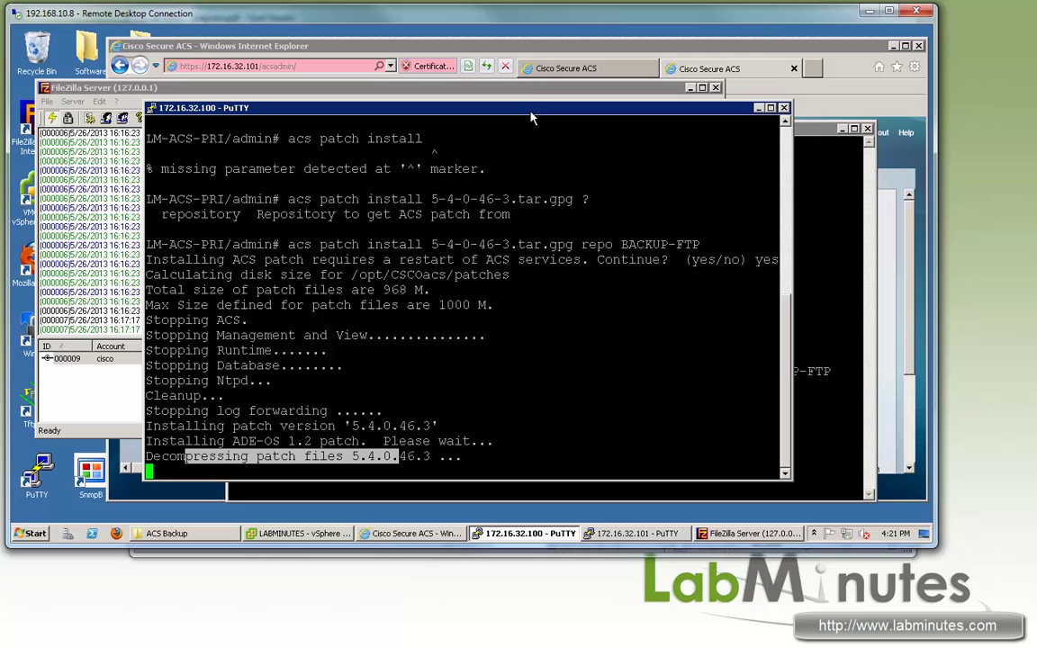
{"action": "left_click_drag", "start_coordinate": [478, 107], "coordinate": [470, 89]}
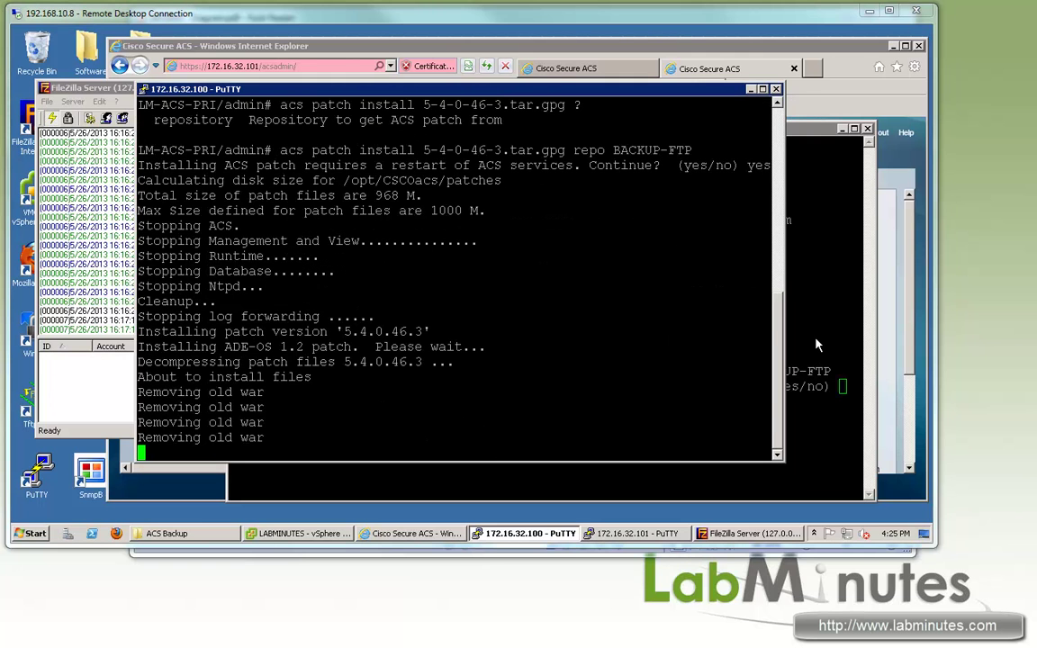
Step: Answer 'yes' to the secondary's ACS services restart, then return to the primary's terminal
{"action": "left_click", "coordinate": [788, 374]}
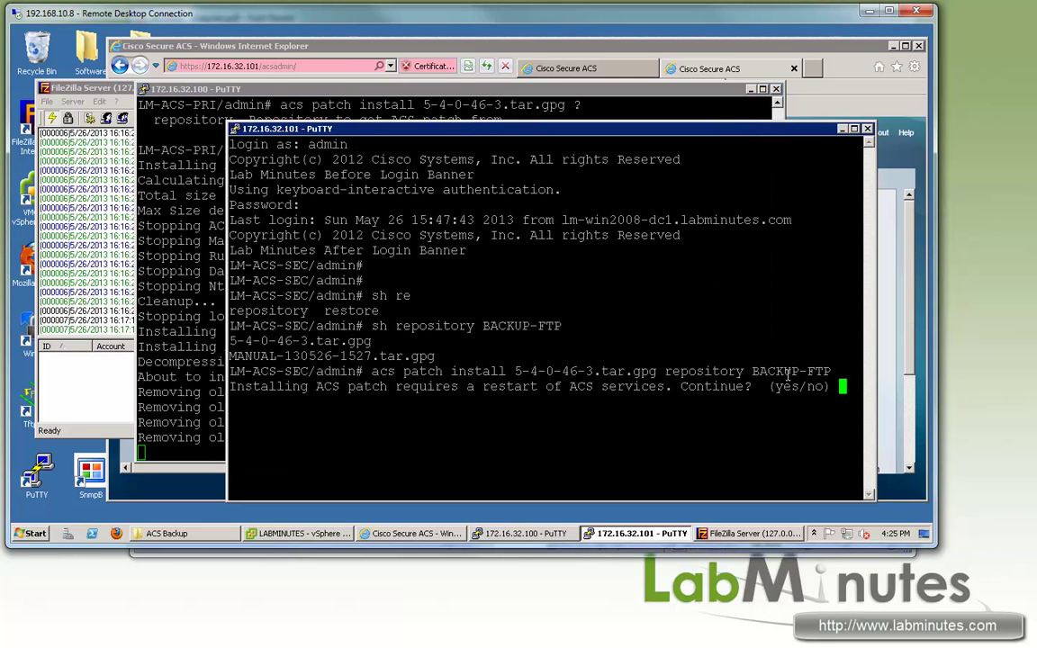
{"action": "type", "text": "yes"}
{"action": "key", "text": "Return"}
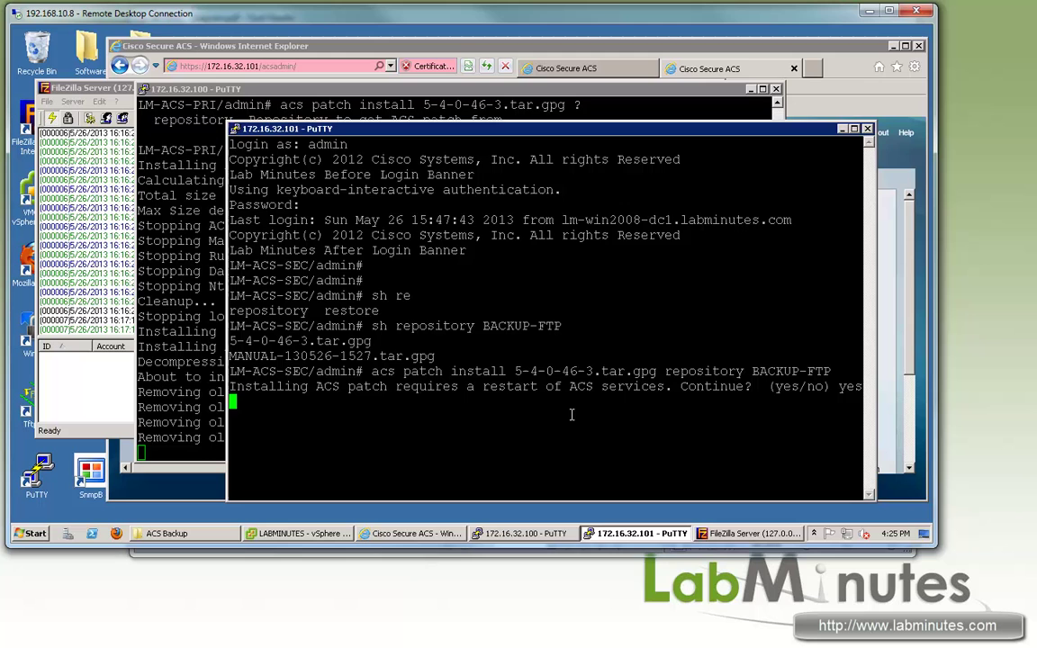
{"action": "left_click", "coordinate": [186, 362]}
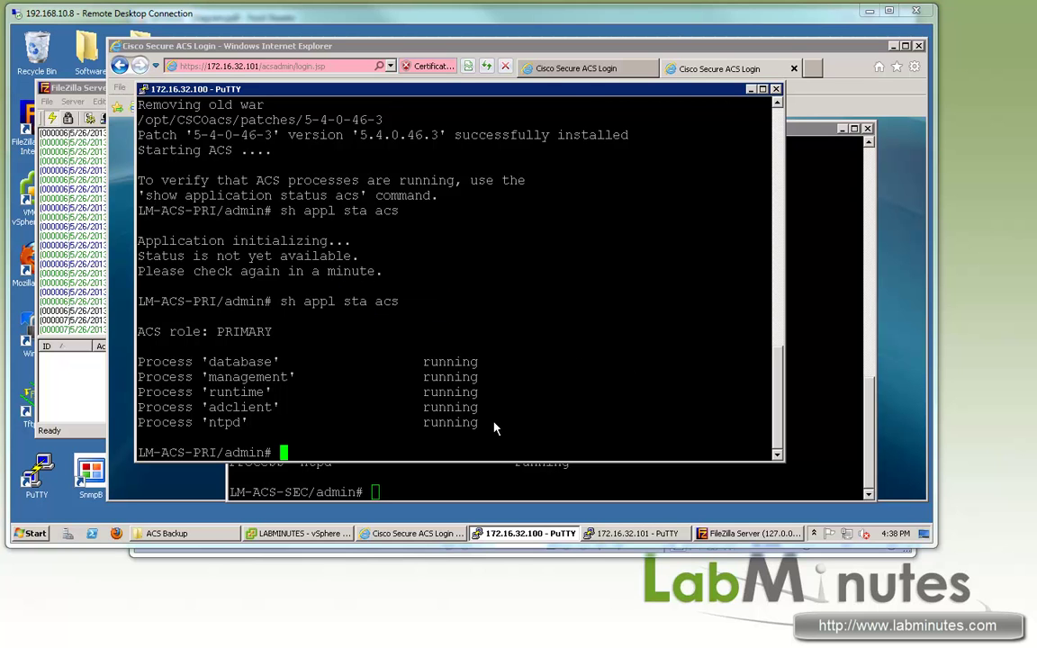
Step: Confirm the primary's processes are running and its version output lists patch 5-4-0-46-3
{"action": "left_click_drag", "start_coordinate": [196, 362], "coordinate": [399, 393]}
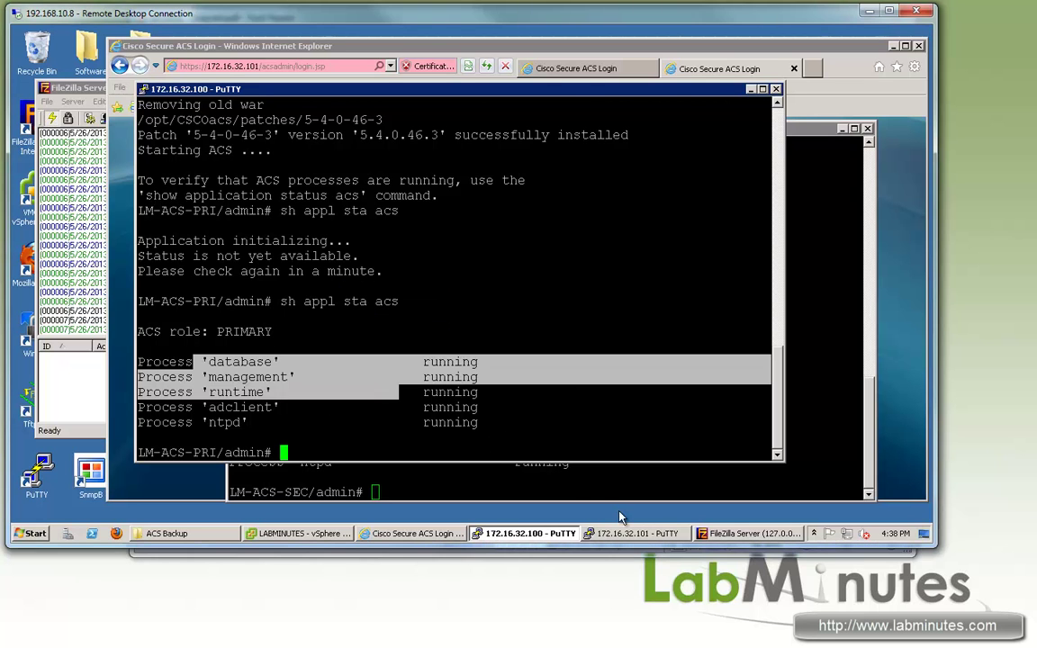
{"action": "left_click", "coordinate": [504, 477]}
{"action": "left_click", "coordinate": [189, 396]}
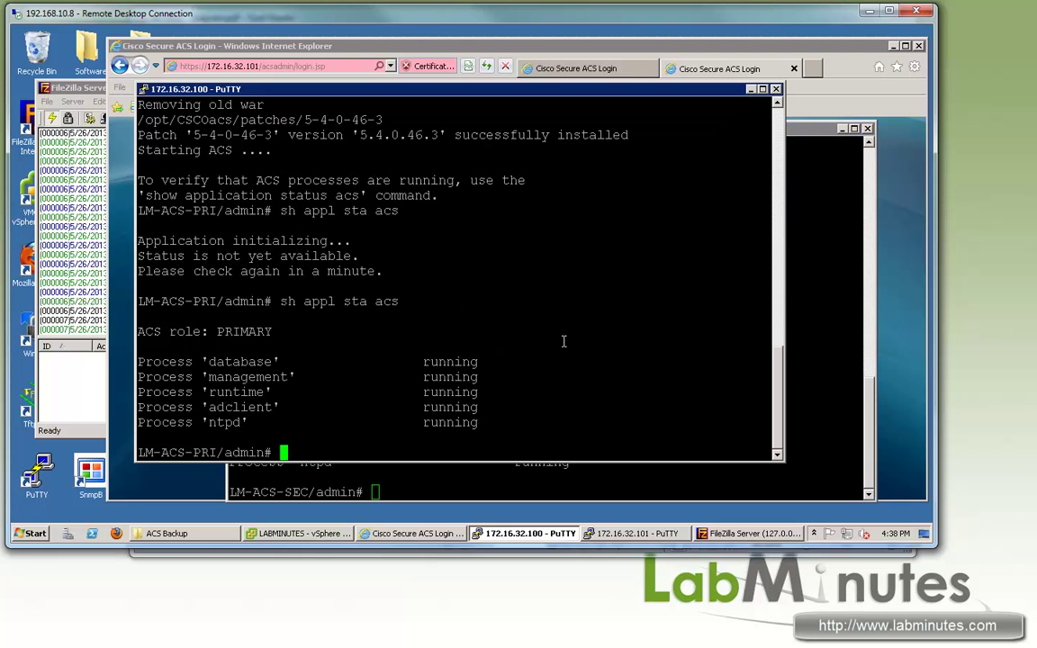
{"action": "type", "text": "sh appli"}
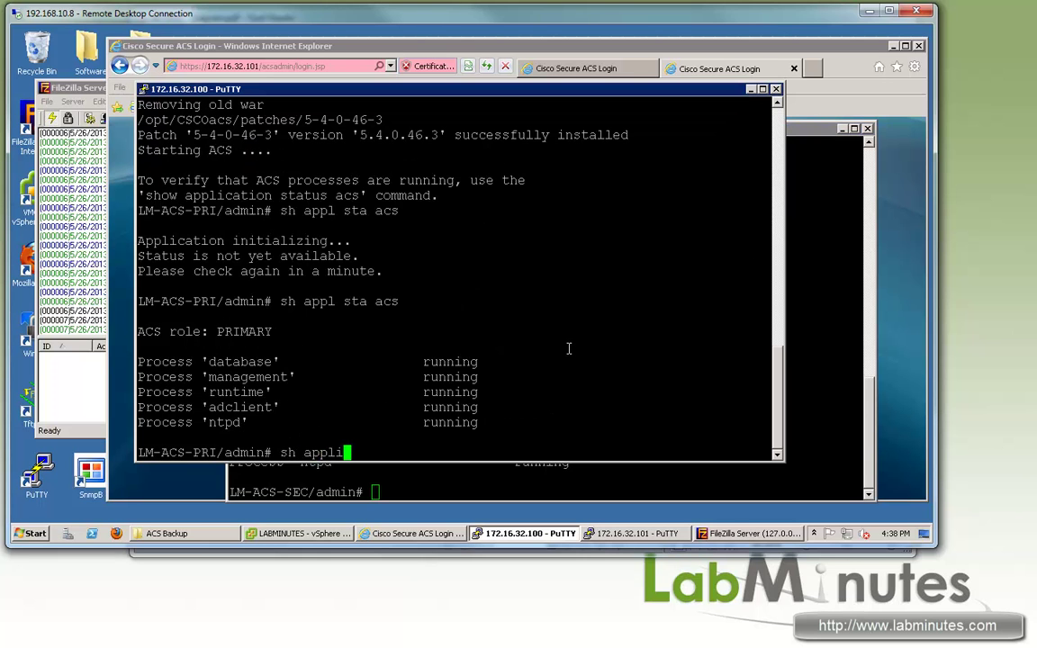
{"action": "type", "text": "cation ver acs"}
{"action": "key", "text": "Return"}
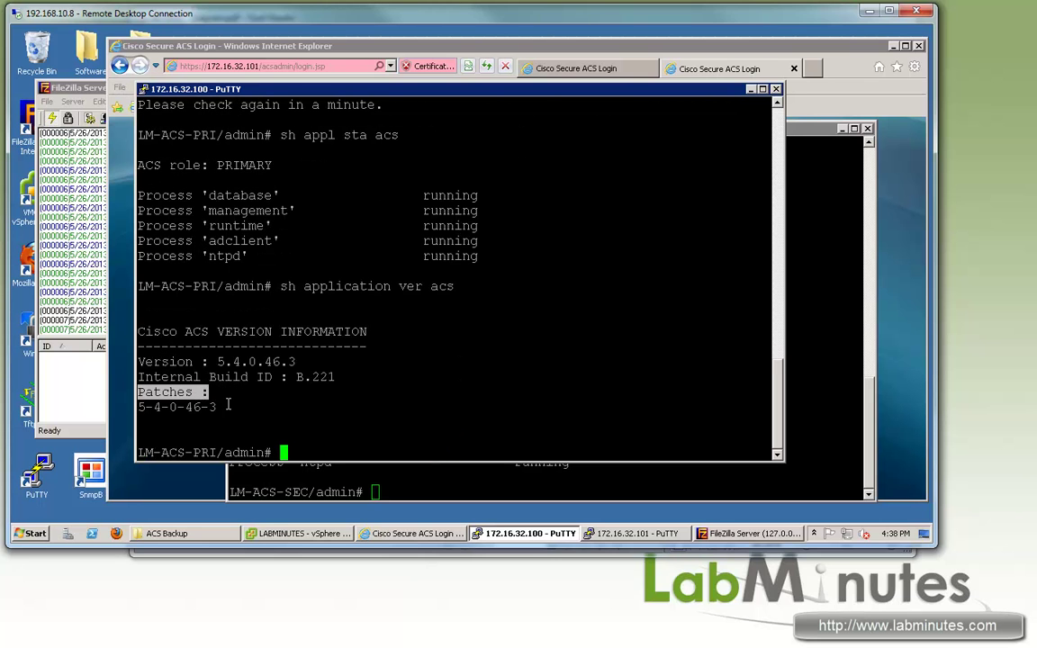
{"action": "left_click_drag", "start_coordinate": [206, 407], "coordinate": [150, 407]}
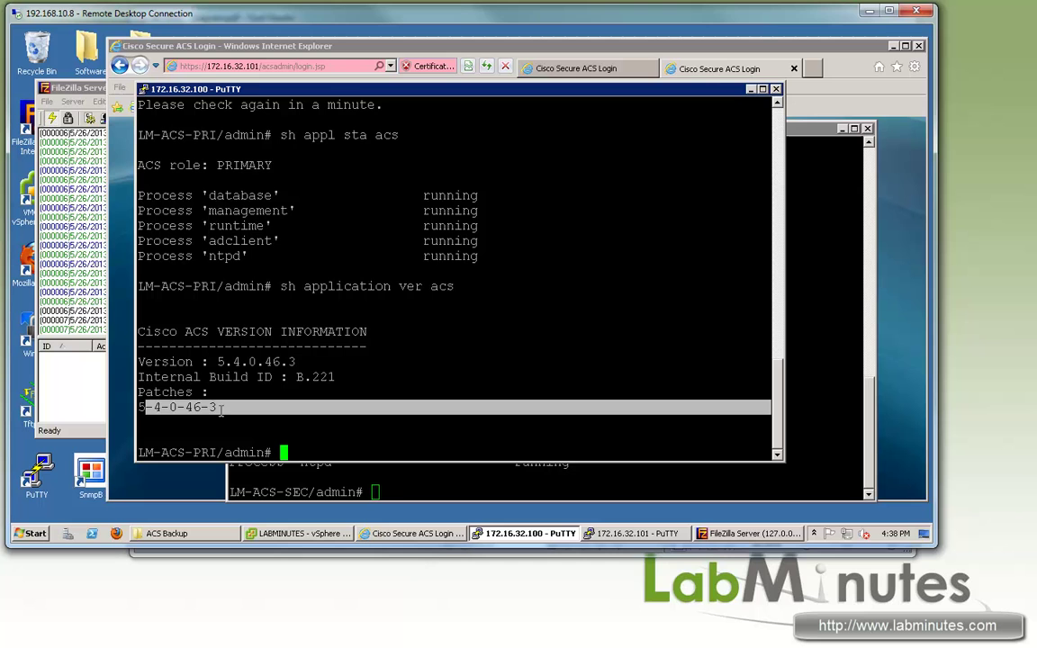
{"action": "triple_click", "coordinate": [142, 407]}
Step: Verify the secondary runs 5.4.0.46.3 with 'sh application ver acs', then bring up the ACS login page
{"action": "left_click", "coordinate": [457, 476]}
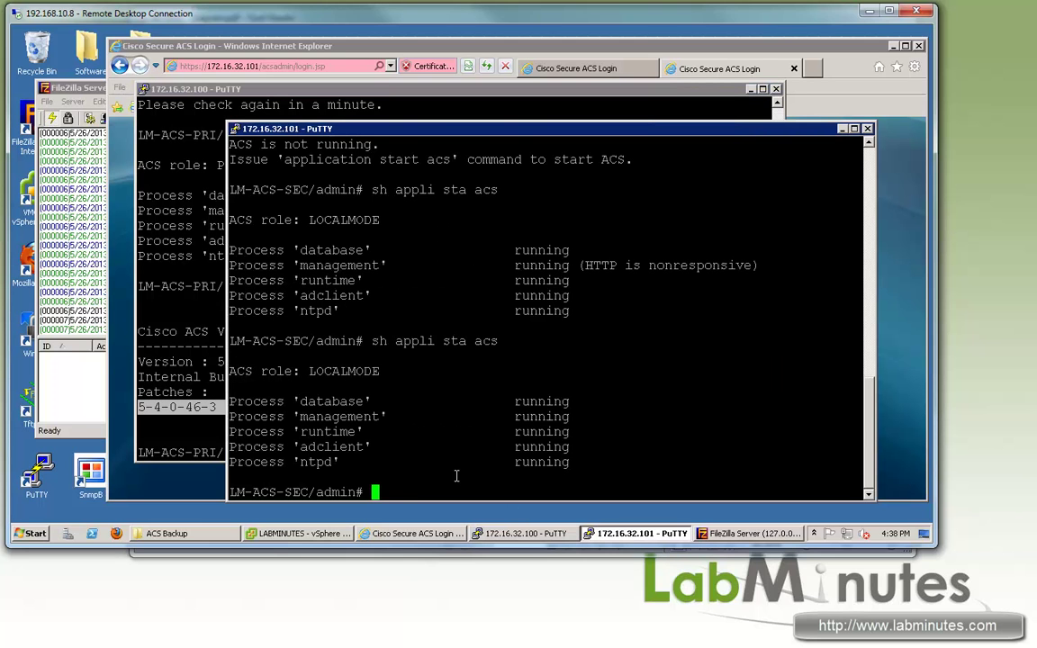
{"action": "type", "text": "sh appli"}
{"action": "key", "text": "Tab"}
{"action": "type", "text": "cer acs"}
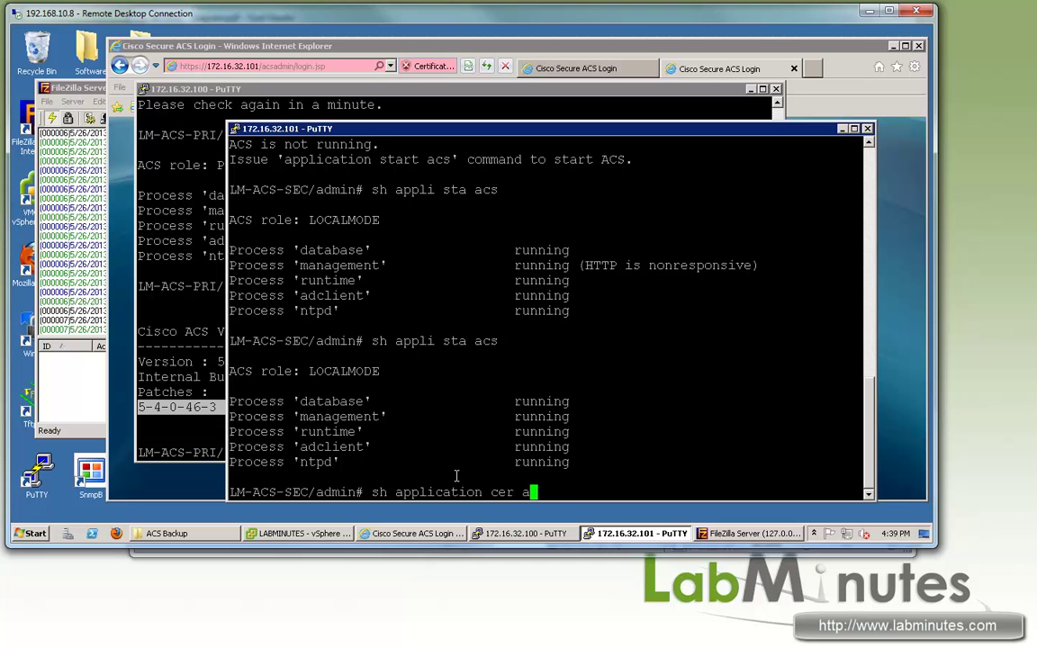
{"action": "key", "text": "Return"}
{"action": "key", "text": "Up"}
{"action": "key", "text": "Left"}
{"action": "key", "text": "Left"}
{"action": "key", "text": "Left"}
{"action": "key", "text": "Left"}
{"action": "key", "text": "Left"}
{"action": "key", "text": "Left"}
{"action": "key", "text": "Left"}
{"action": "key", "text": "Delete"}
{"action": "type", "text": "v"}
{"action": "key", "text": "Return"}
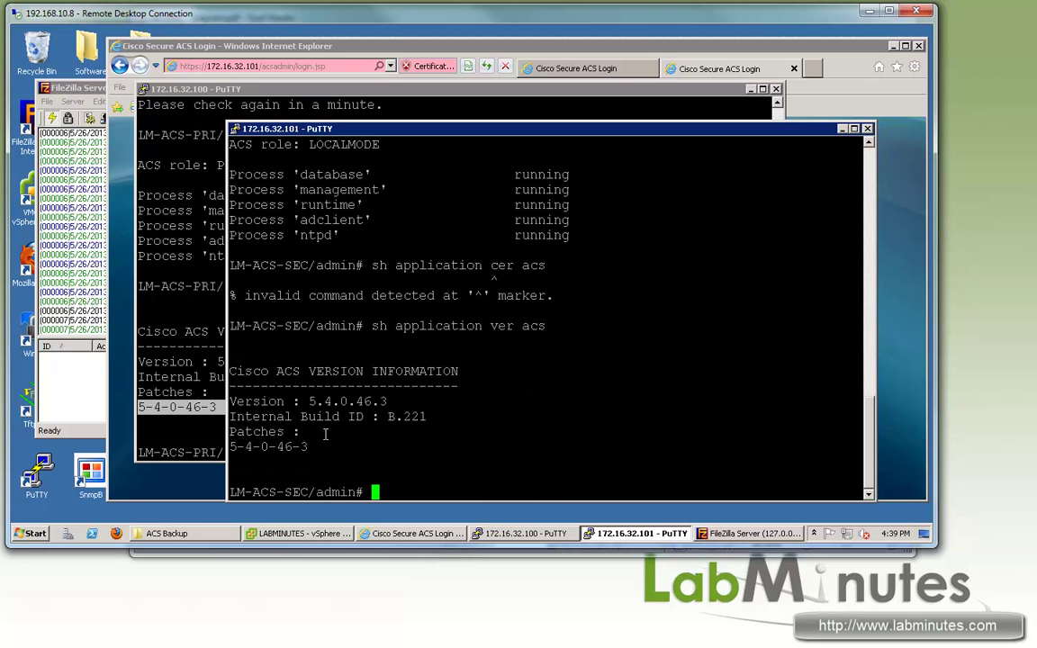
{"action": "left_click_drag", "start_coordinate": [230, 431], "coordinate": [355, 442]}
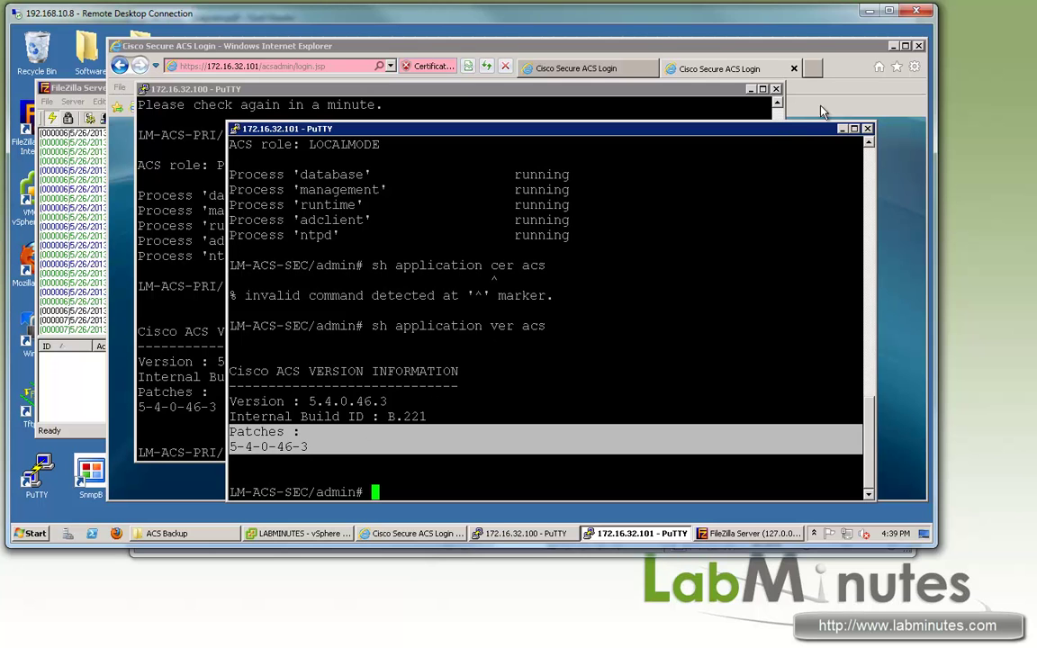
{"action": "left_click", "coordinate": [641, 69]}
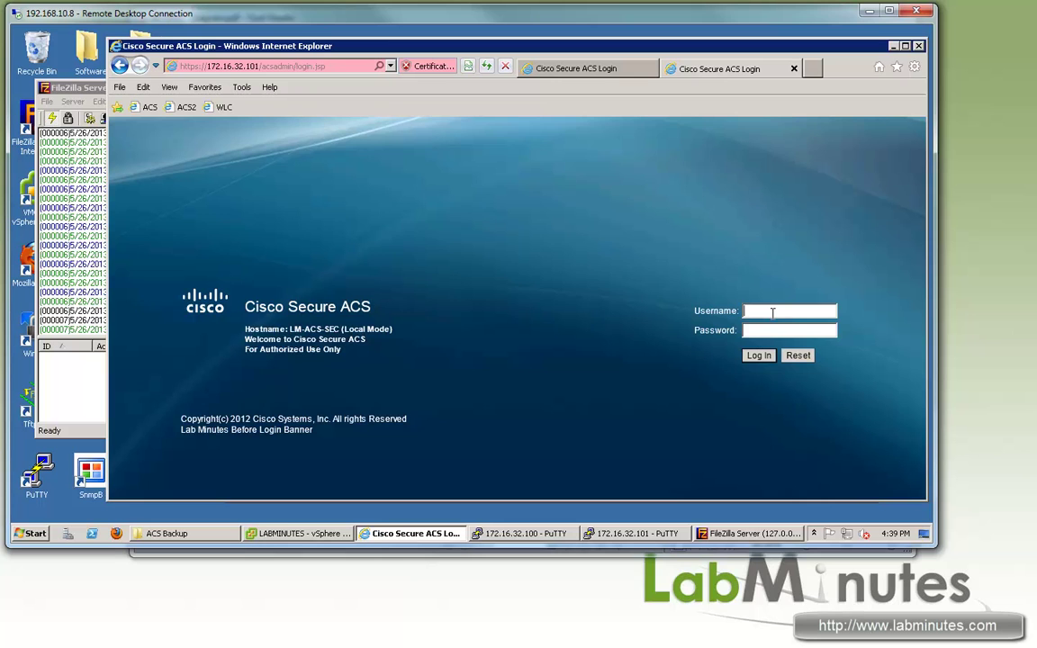
Step: Log in to the secondary's ACS web GUI and open Deployment Operations
{"action": "type", "text": "acsadmin*****"}
{"action": "key", "text": "Return"}
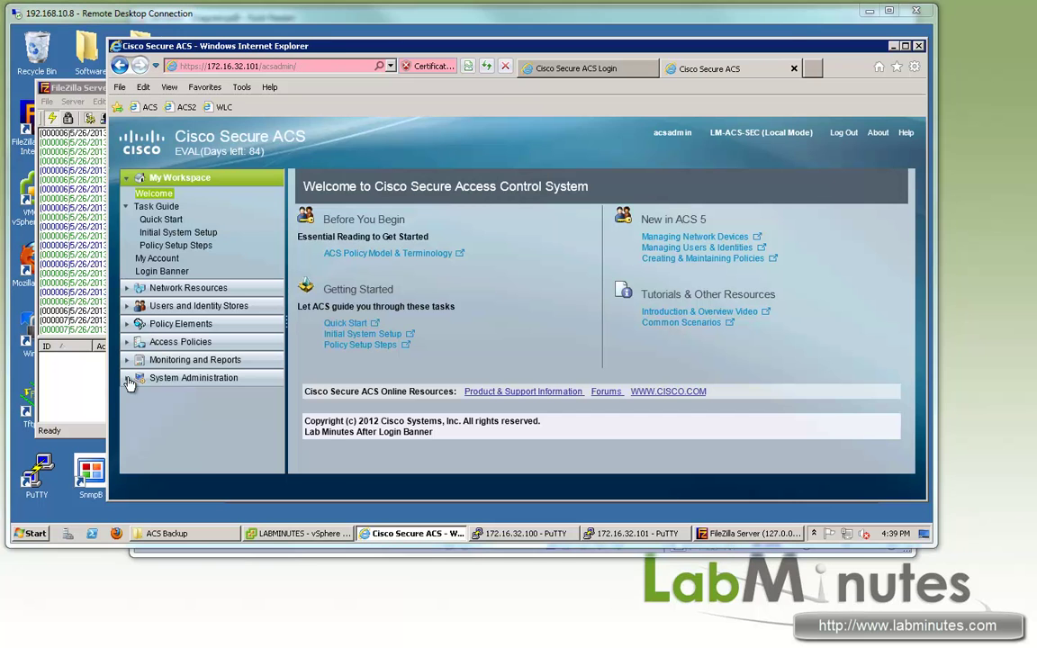
{"action": "left_click", "coordinate": [175, 376]}
{"action": "scroll", "coordinate": [257, 306], "scroll_direction": "down", "scroll_amount": 3}
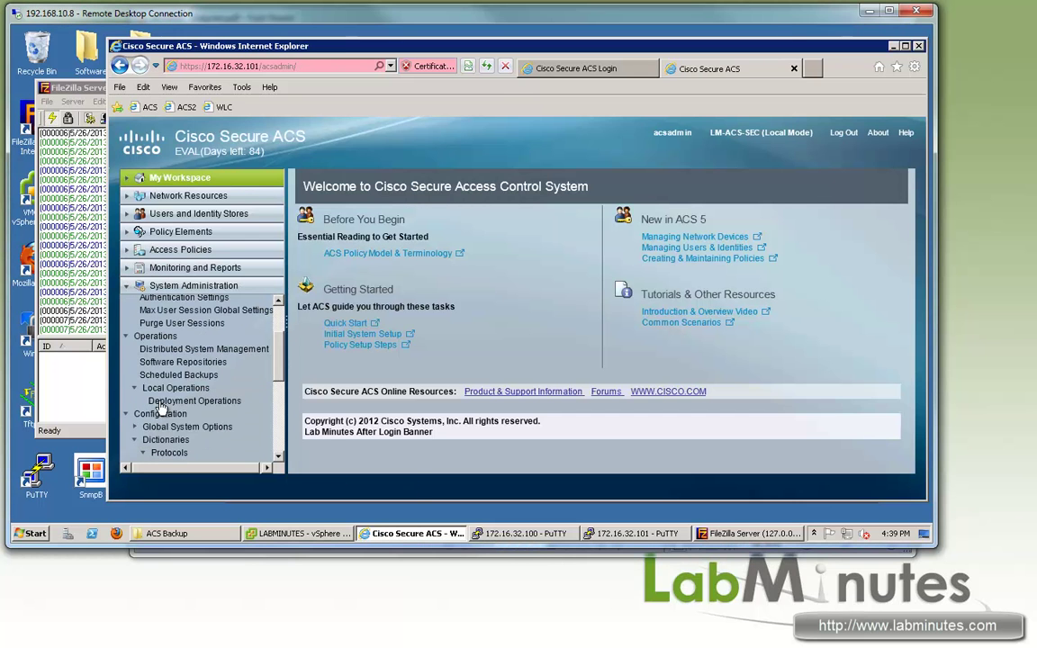
{"action": "left_click", "coordinate": [212, 405]}
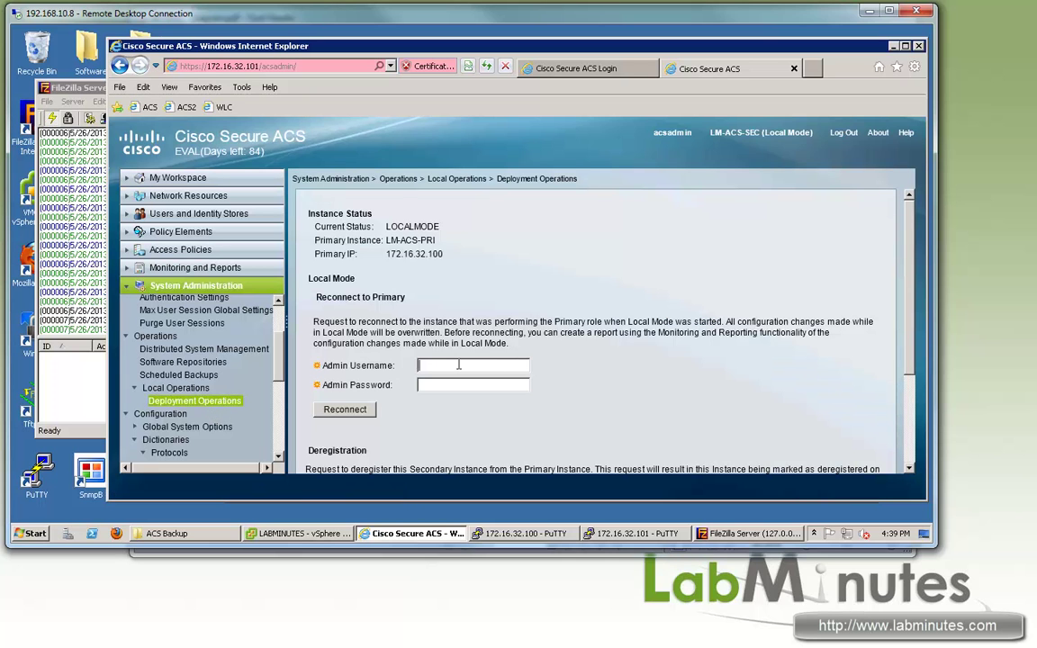
Step: Enter the primary's admin username and password, then Reconnect to Primary and accept the warning
{"action": "left_click", "coordinate": [458, 365]}
{"action": "type", "text": "acsadmin"}
{"action": "double_click", "coordinate": [412, 254]}
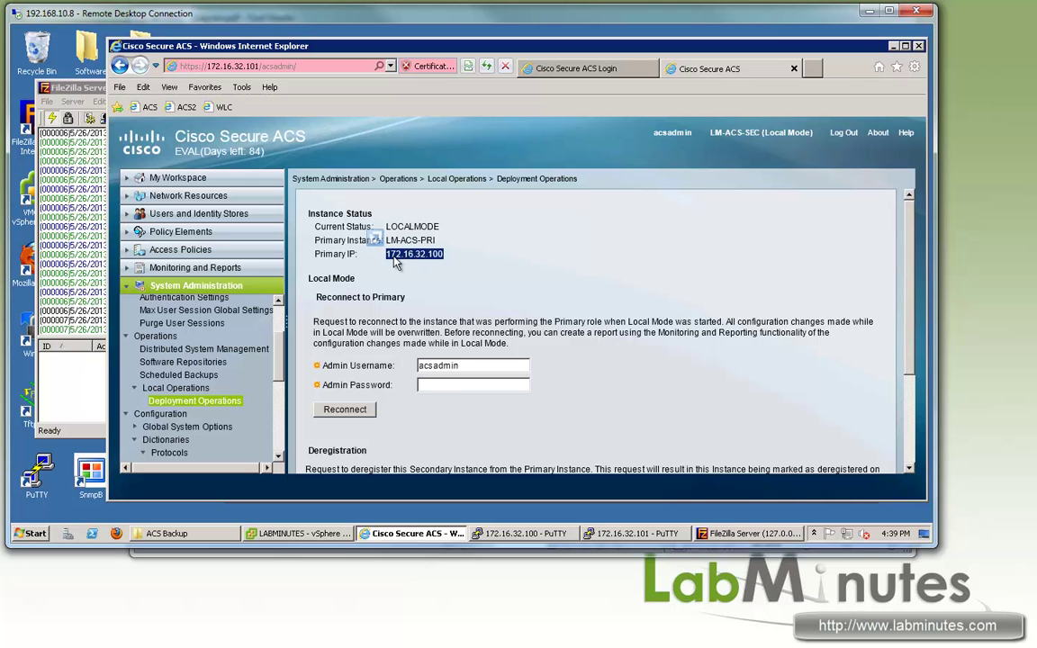
{"action": "left_click", "coordinate": [436, 383]}
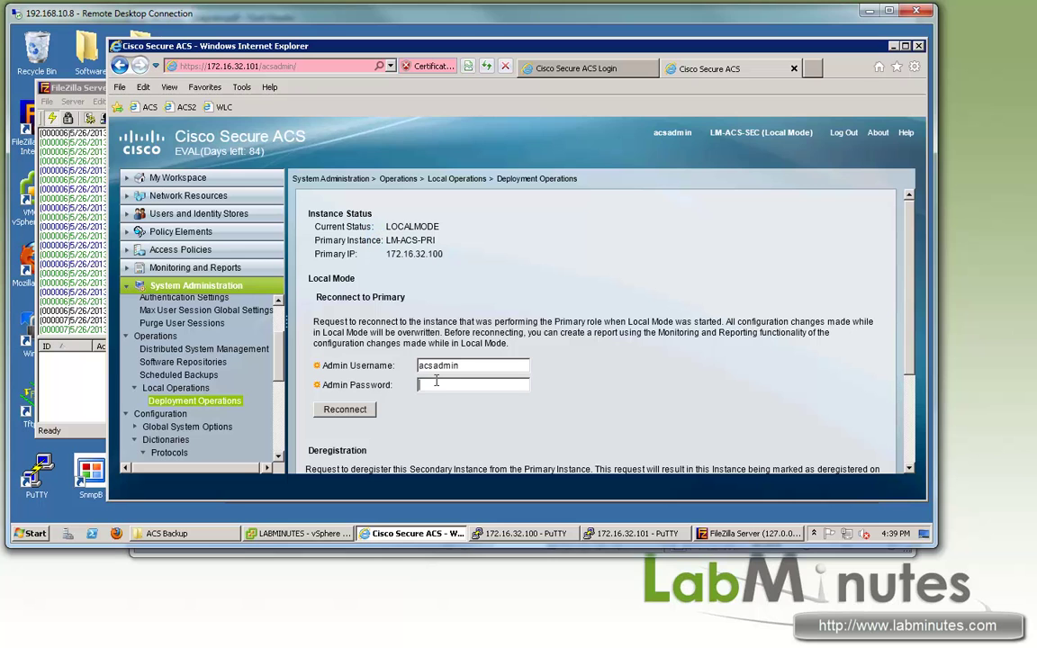
{"action": "type", "text": "cisco12345"}
{"action": "left_click", "coordinate": [346, 412]}
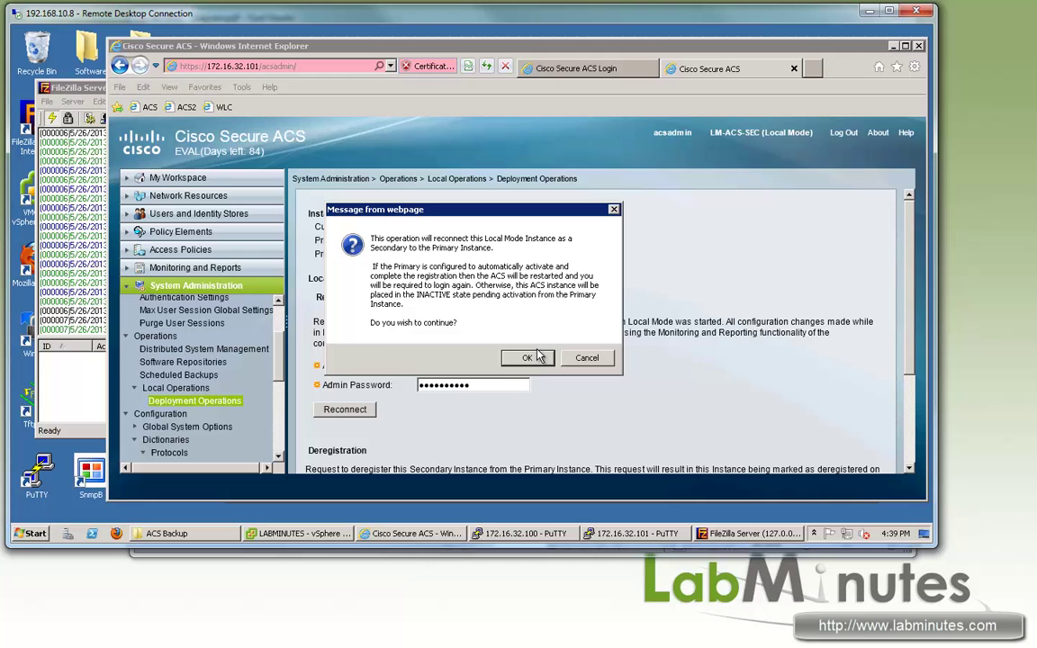
{"action": "left_click", "coordinate": [532, 358]}
Step: Log in to the primary's Cisco Secure ACS web GUI with the admin password
{"action": "left_click", "coordinate": [763, 311]}
{"action": "type", "text": "a"}
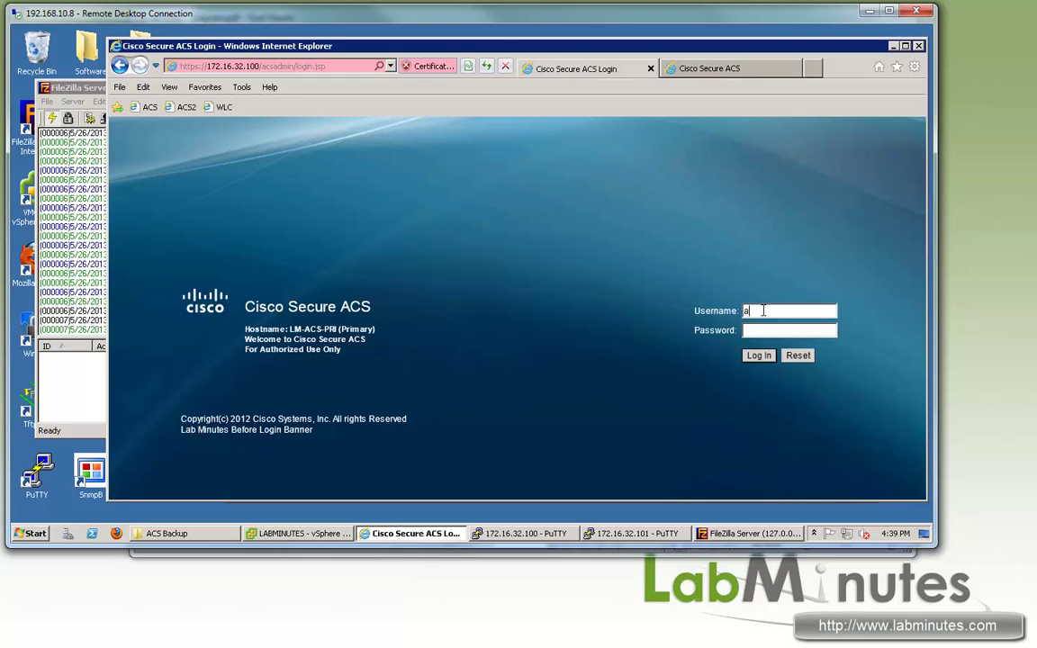
{"action": "type", "text": "cadCisco12345"}
{"action": "key", "text": "Return"}
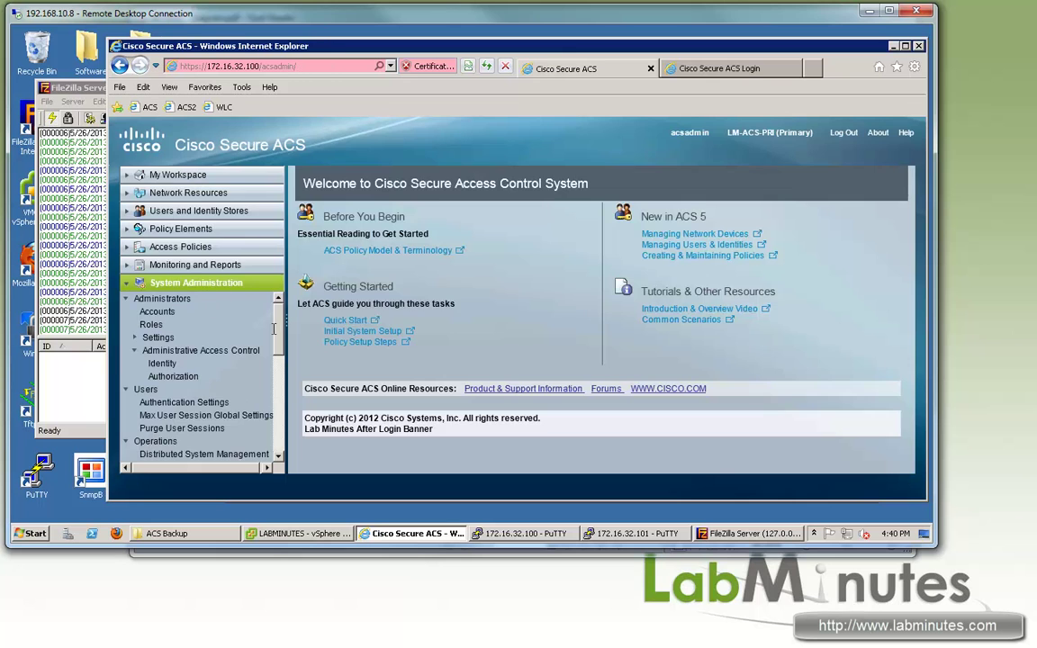
{"action": "scroll", "coordinate": [256, 311], "scroll_direction": "down", "scroll_amount": 2}
Step: Open Distributed System Management and highlight LM-ACS-SEC's PENDING replication status
{"action": "left_click", "coordinate": [715, 70]}
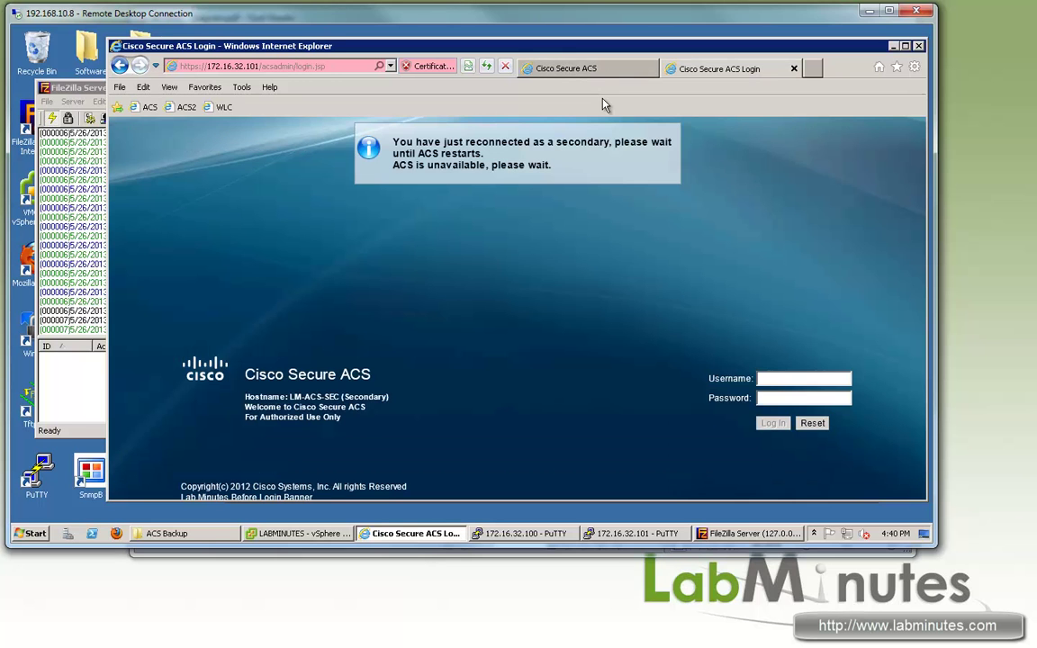
{"action": "left_click", "coordinate": [563, 68]}
{"action": "left_click_drag", "start_coordinate": [277, 345], "coordinate": [277, 364]}
{"action": "scroll", "coordinate": [277, 360], "scroll_direction": "down", "scroll_amount": 3}
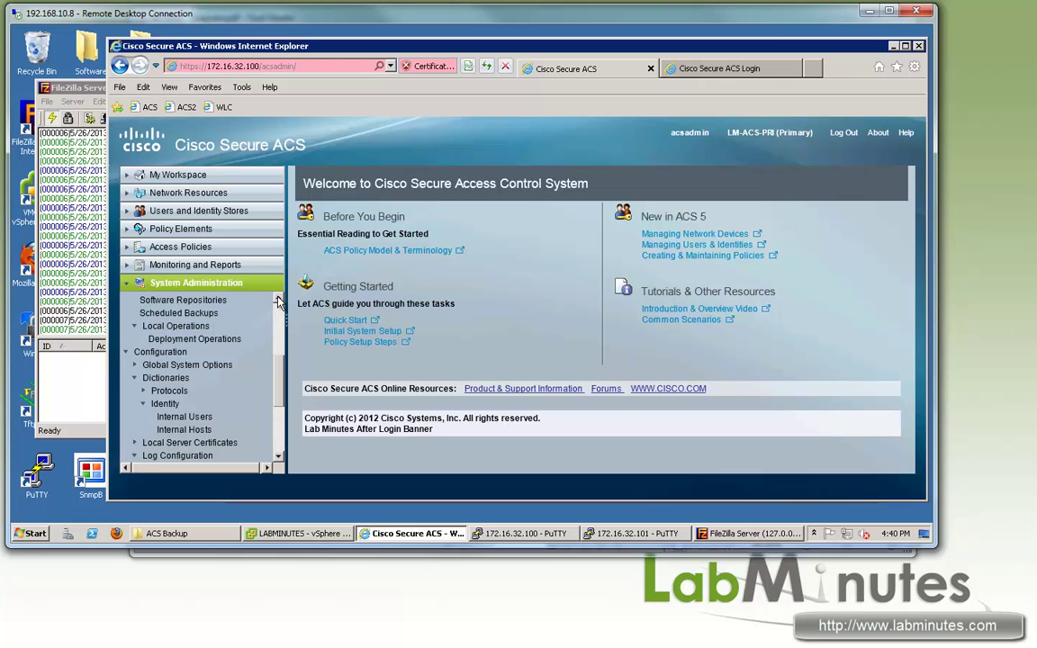
{"action": "scroll", "coordinate": [270, 338], "scroll_direction": "up", "scroll_amount": 2}
{"action": "left_click", "coordinate": [240, 338]}
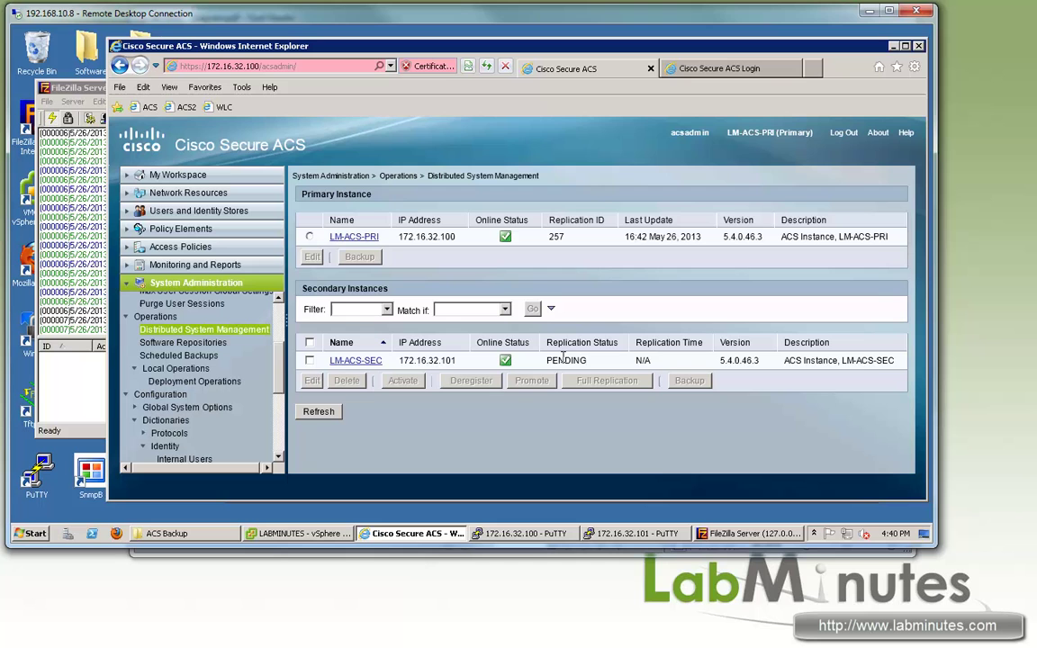
{"action": "left_click_drag", "start_coordinate": [587, 360], "coordinate": [550, 360]}
Step: Rerun 'show application status acs' on the secondary and highlight the ACS stopping message
{"action": "left_click", "coordinate": [635, 532]}
{"action": "key", "text": "Up"}
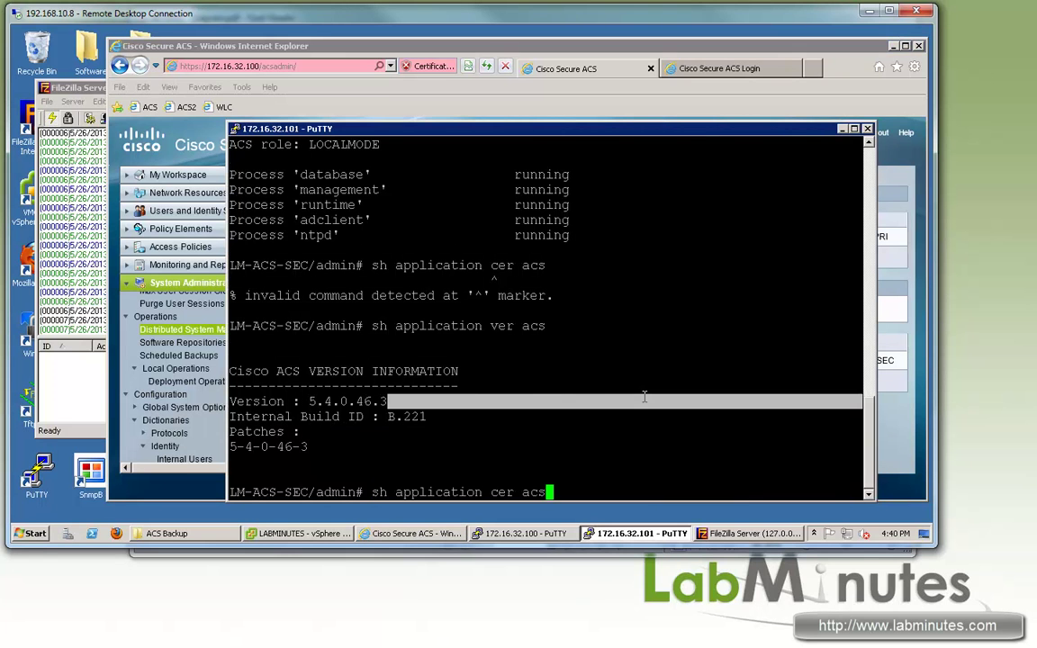
{"action": "key", "text": "BackSpace"}
{"action": "key", "text": "BackSpace"}
{"action": "key", "text": "BackSpace"}
{"action": "key", "text": "BackSpace"}
{"action": "key", "text": "BackSpace"}
{"action": "key", "text": "BackSpace"}
{"action": "key", "text": "BackSpace"}
{"action": "key", "text": "BackSpace"}
{"action": "key", "text": "BackSpace"}
{"action": "key", "text": "BackSpace"}
{"action": "key", "text": "BackSpace"}
{"action": "key", "text": "BackSpace"}
{"action": "key", "text": "BackSpace"}
{"action": "key", "text": "BackSpace"}
{"action": "type", "text": "sta acs"}
{"action": "key", "text": "Return"}
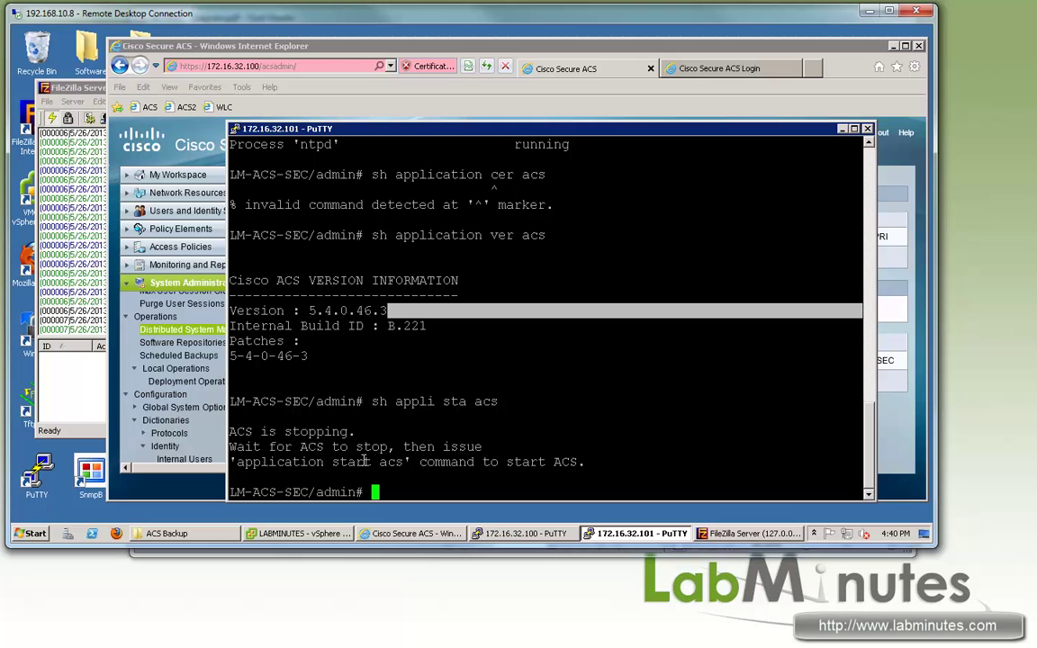
{"action": "left_click_drag", "start_coordinate": [297, 447], "coordinate": [491, 461]}
{"action": "left_click", "coordinate": [414, 461]}
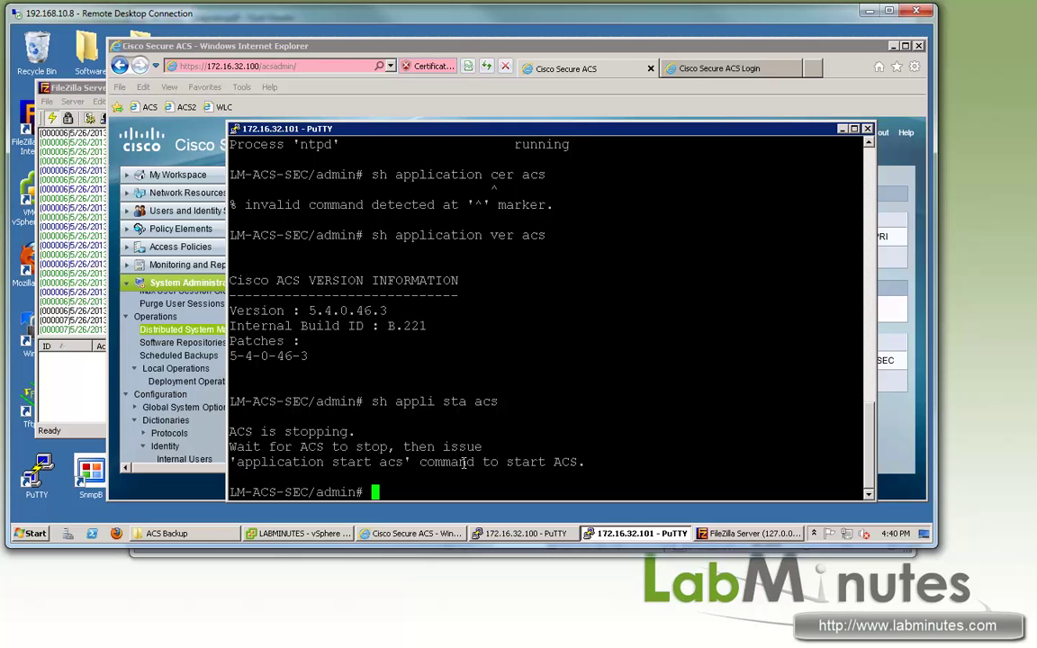
{"action": "left_click_drag", "start_coordinate": [230, 432], "coordinate": [523, 433]}
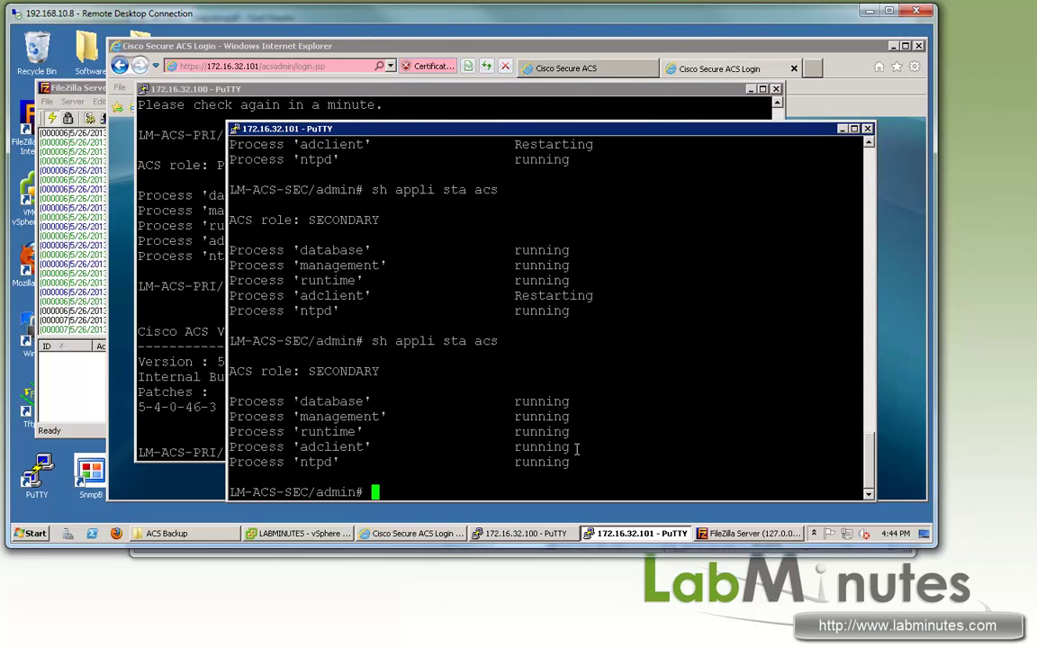
Step: Refresh the ACS instance list so LM-ACS-SEC shows replication status UPDATED
{"action": "left_click", "coordinate": [591, 72]}
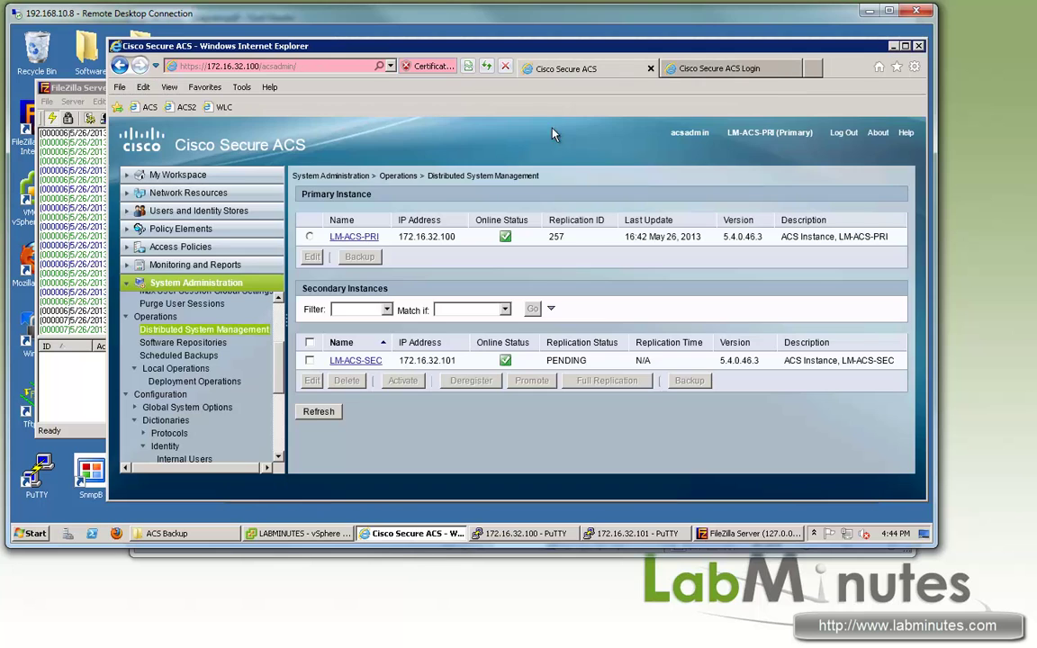
{"action": "left_click", "coordinate": [322, 411]}
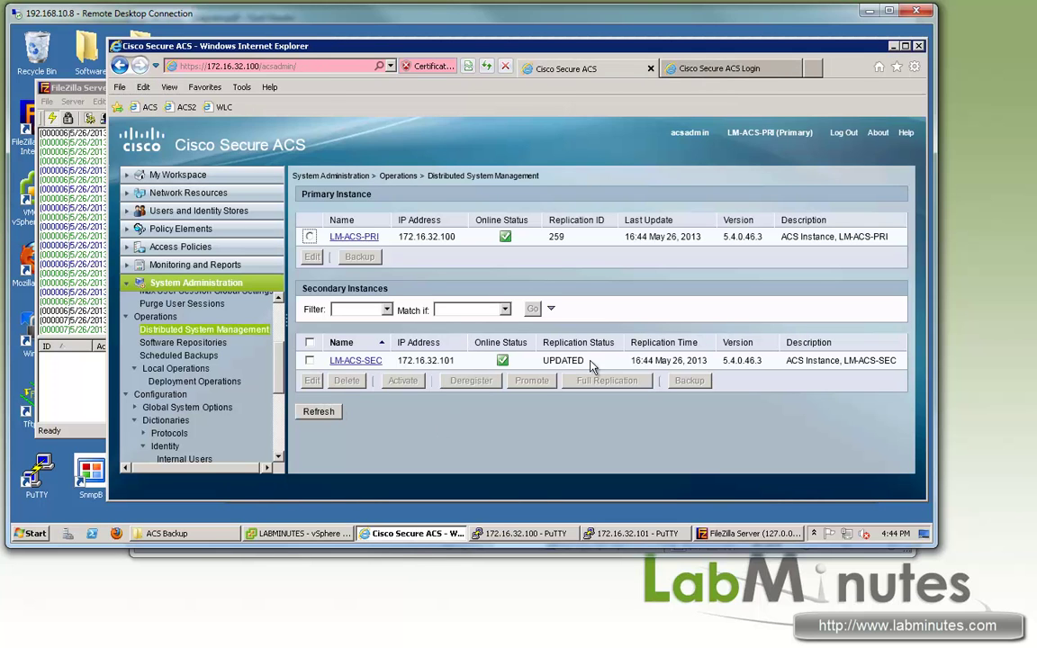
{"action": "left_click_drag", "start_coordinate": [586, 360], "coordinate": [556, 360]}
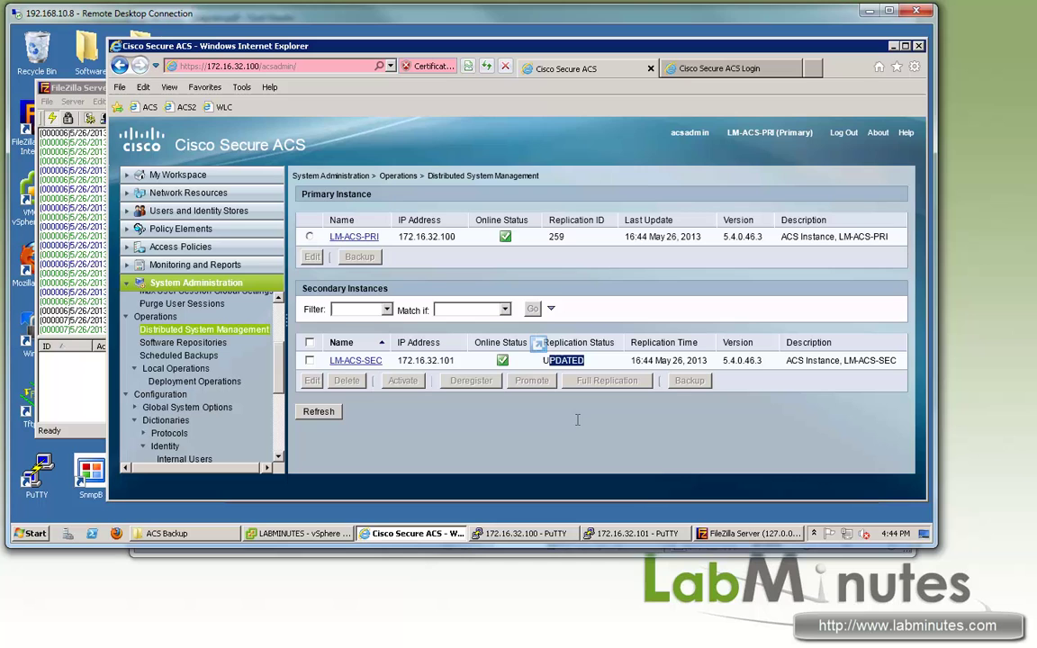
{"action": "left_click", "coordinate": [520, 441]}
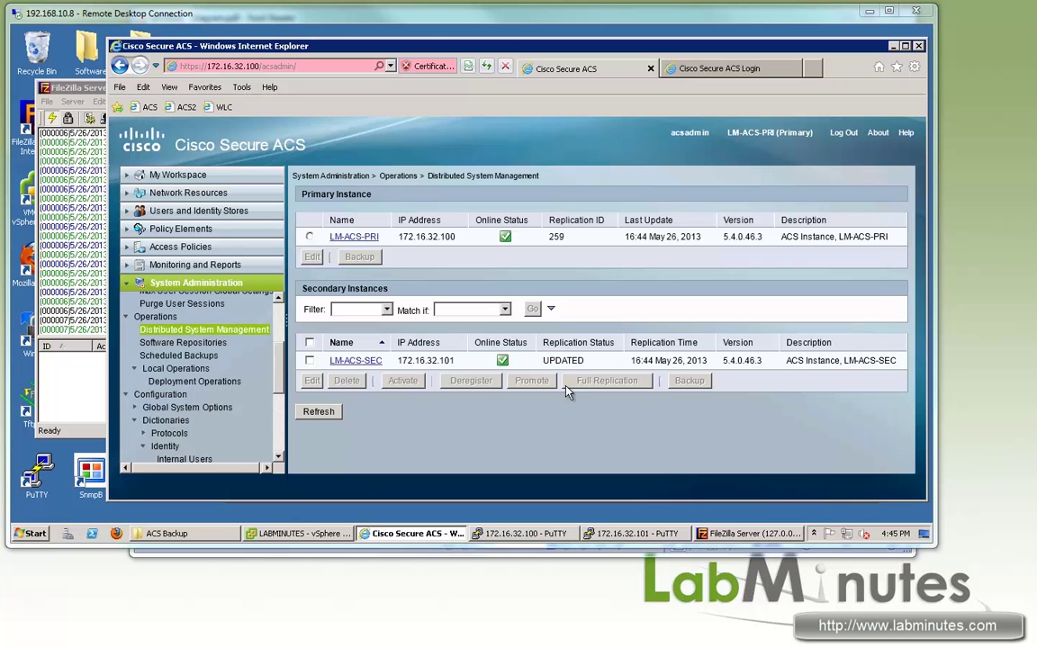
Step: Get fresh prompts in both PuTTY sessions, ending on the primary node's terminal
{"action": "left_click", "coordinate": [526, 533]}
{"action": "left_click", "coordinate": [618, 536]}
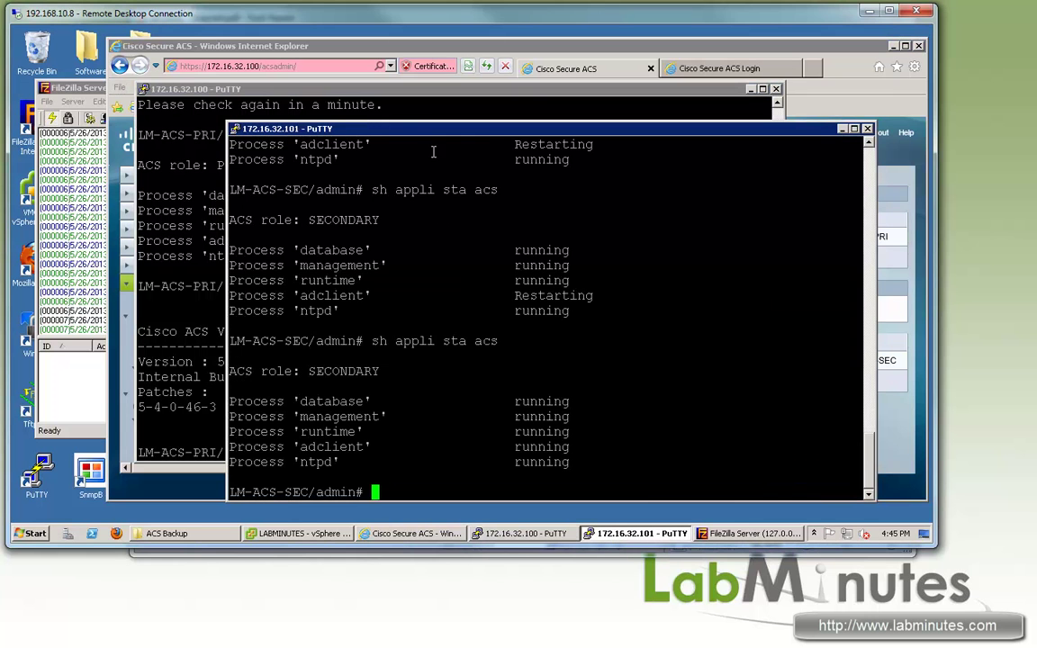
{"action": "key", "text": "Return"}
{"action": "key", "text": "Return"}
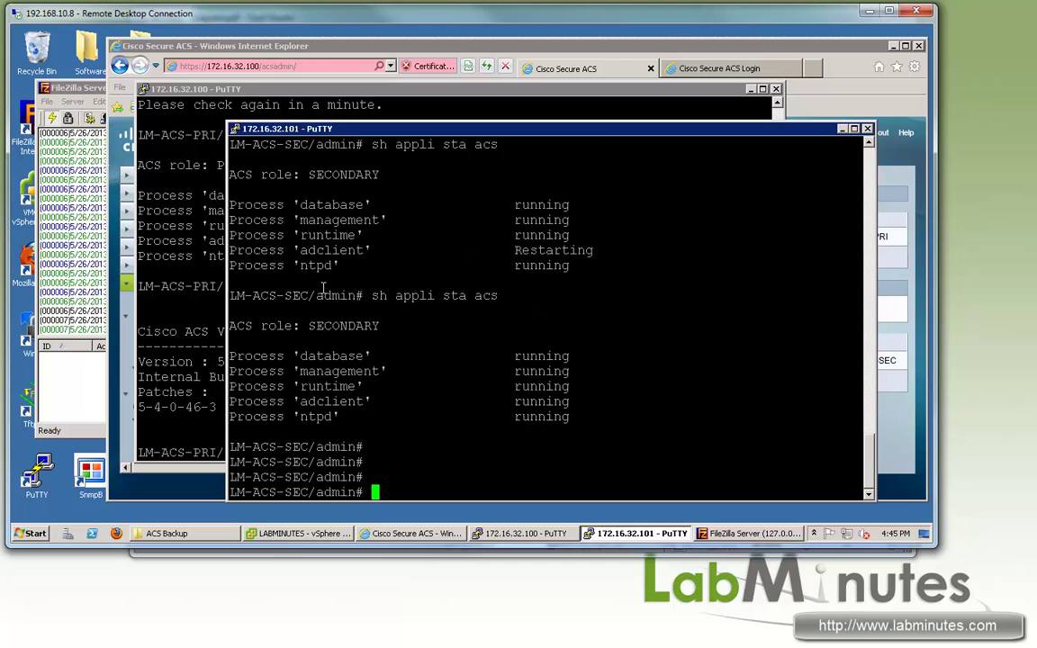
{"action": "key", "text": "alt+Tab"}
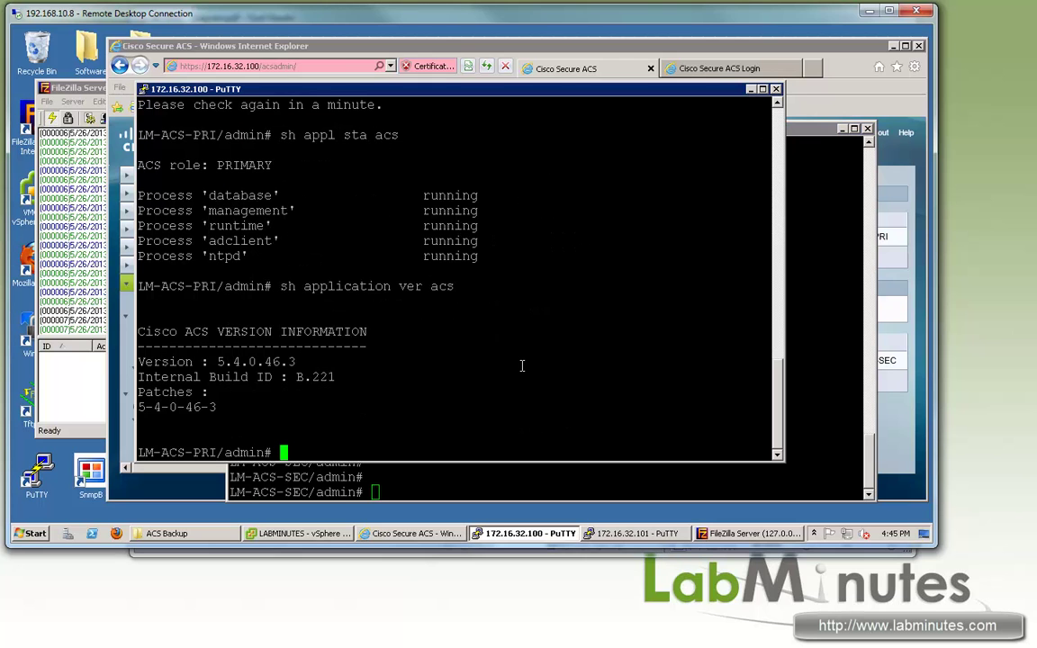
{"action": "key", "text": "Return"}
{"action": "key", "text": "Return"}
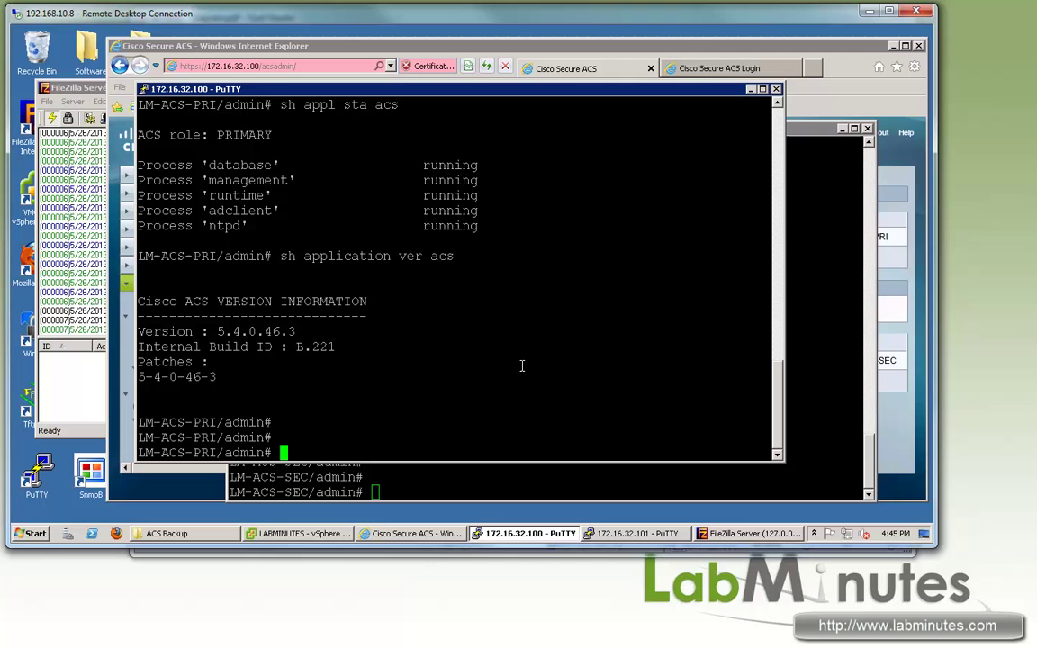
Step: Remove patch 5-4-0-46-3 from the primary node, answering yes to restart services
{"action": "type", "text": "acs pat"}
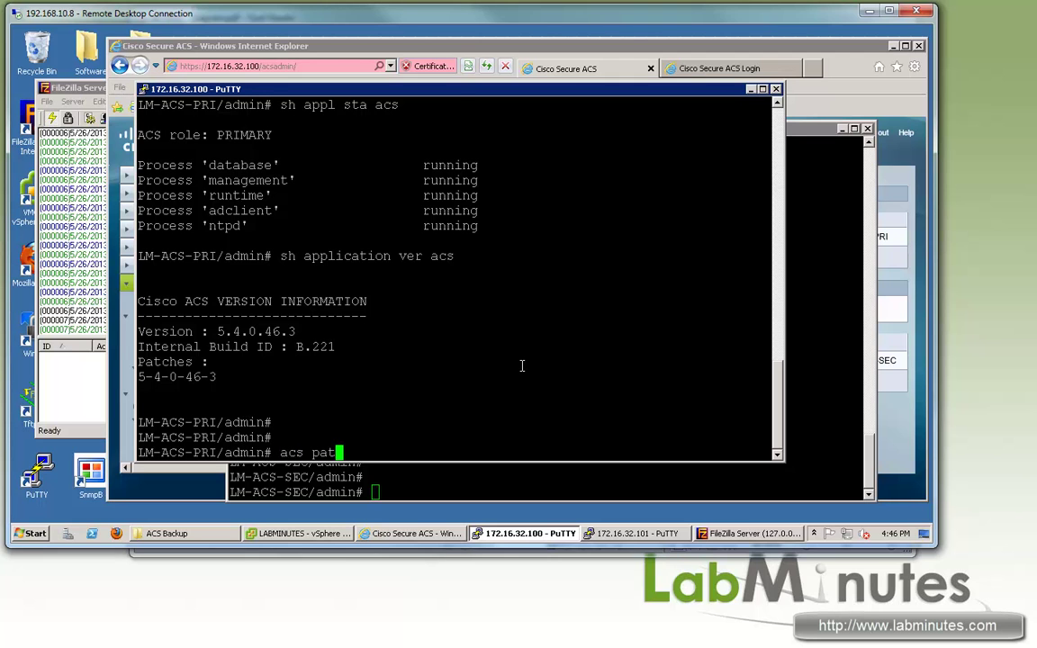
{"action": "type", "text": "ch ?remove ?"}
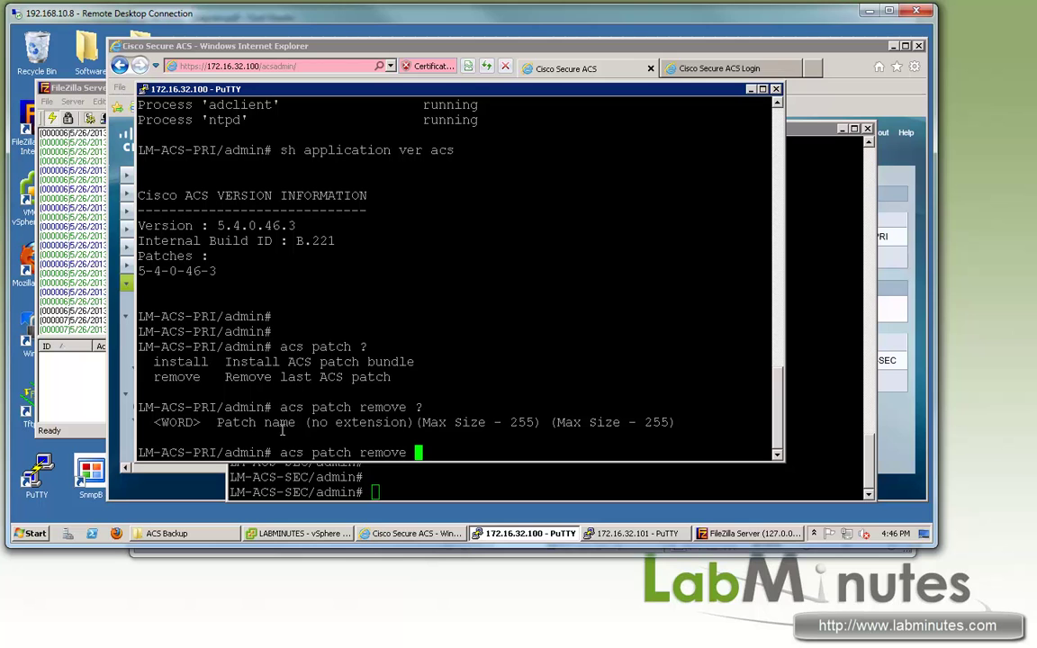
{"action": "left_click_drag", "start_coordinate": [240, 422], "coordinate": [416, 422]}
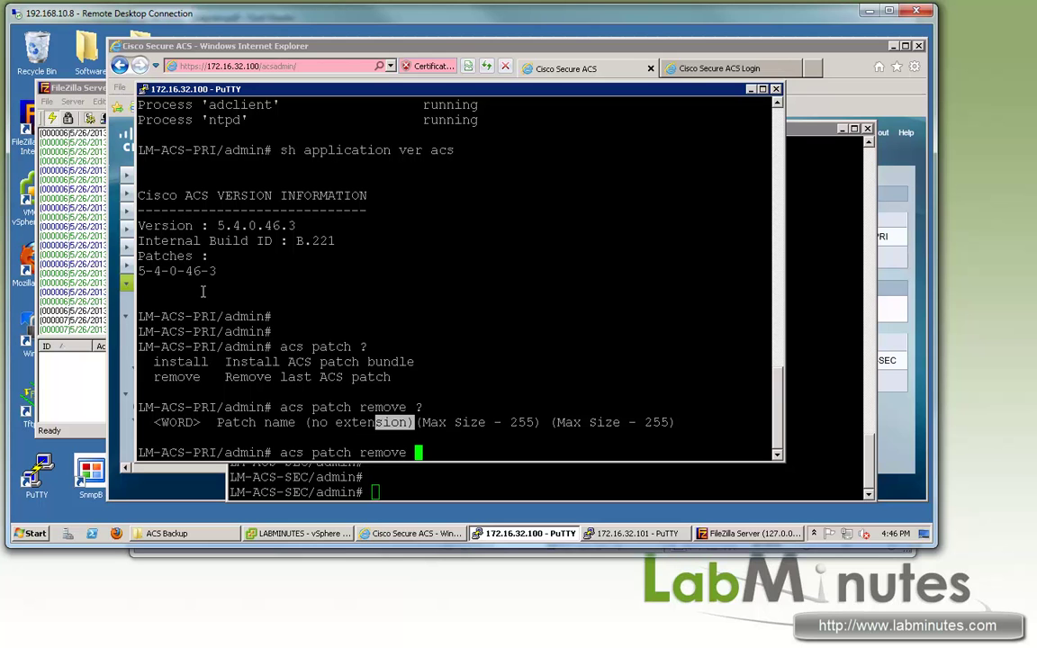
{"action": "left_click_drag", "start_coordinate": [217, 271], "coordinate": [137, 271]}
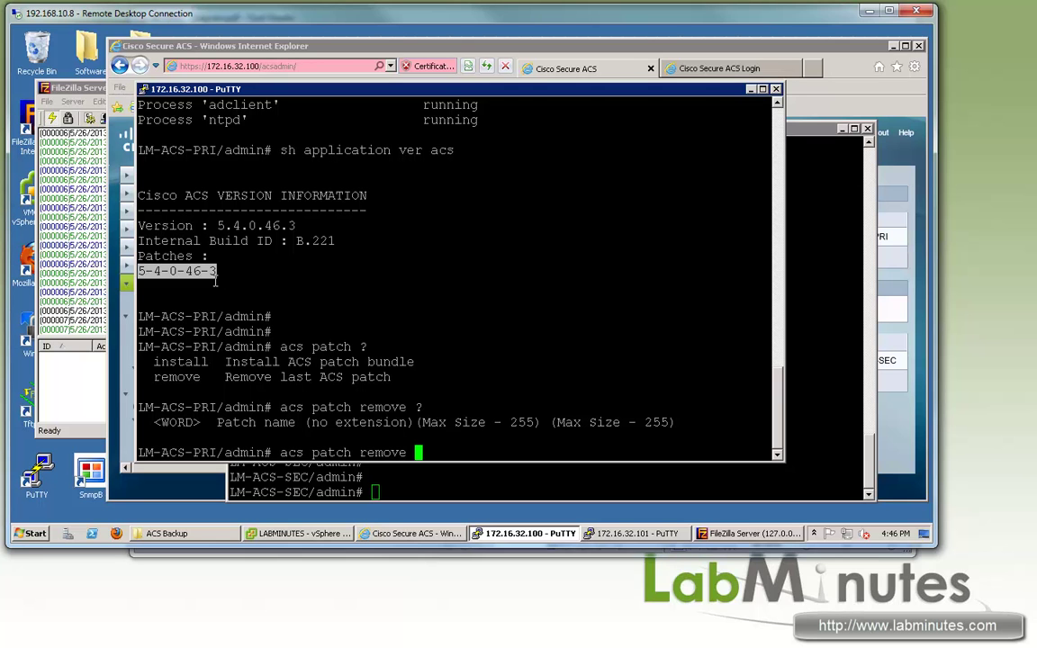
{"action": "right_click", "coordinate": [451, 283]}
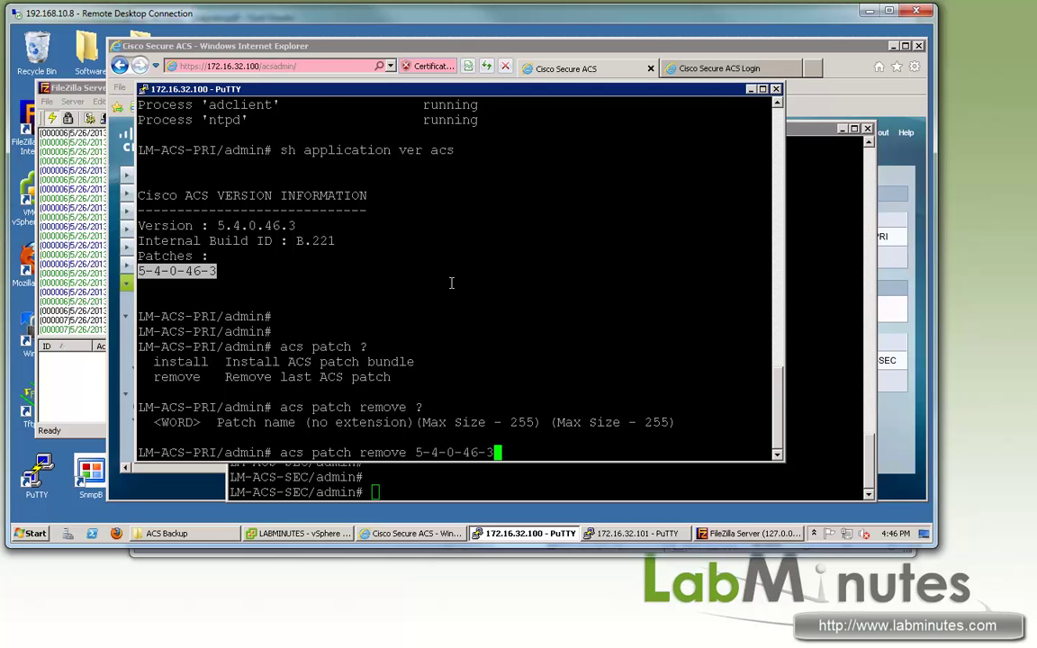
{"action": "type", "text": "?"}
{"action": "key", "text": "Return"}
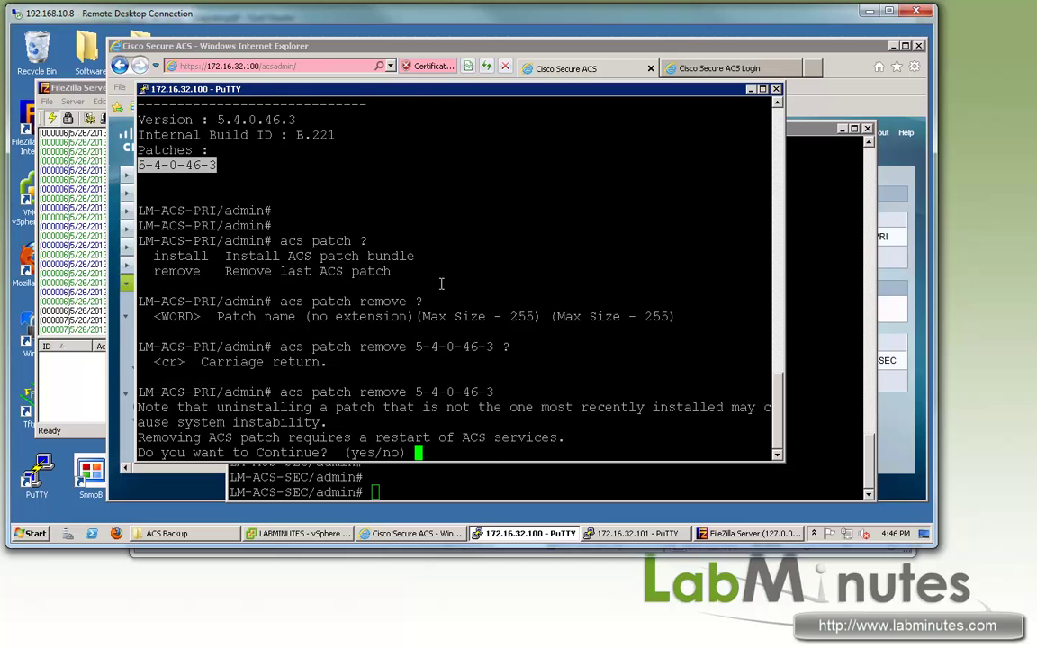
{"action": "type", "text": "yes"}
{"action": "key", "text": "Return"}
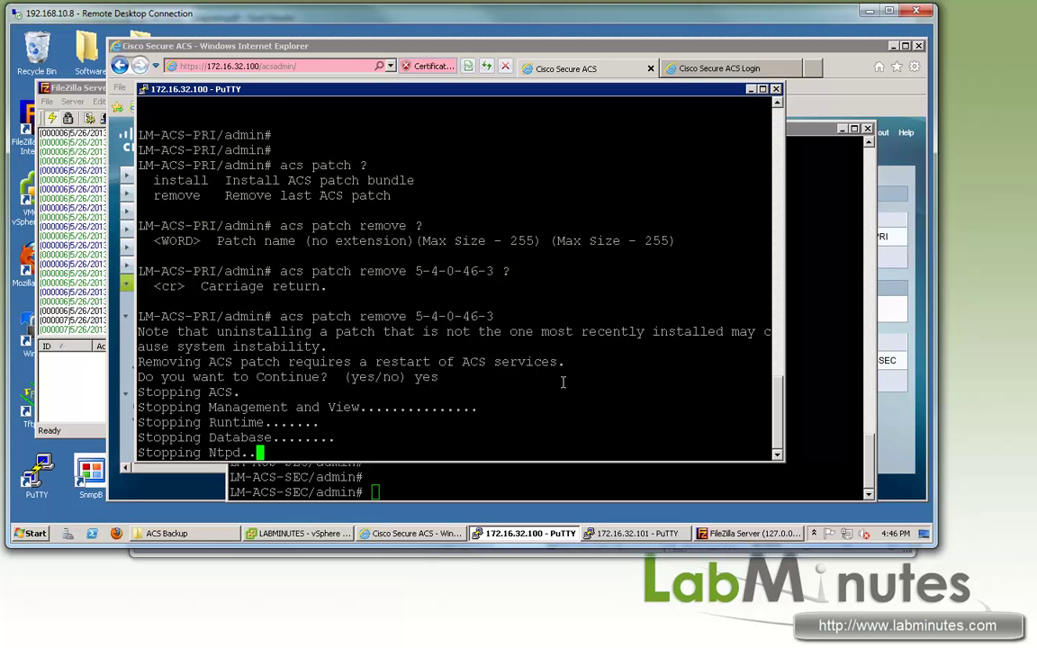
{"action": "left_click", "coordinate": [477, 477]}
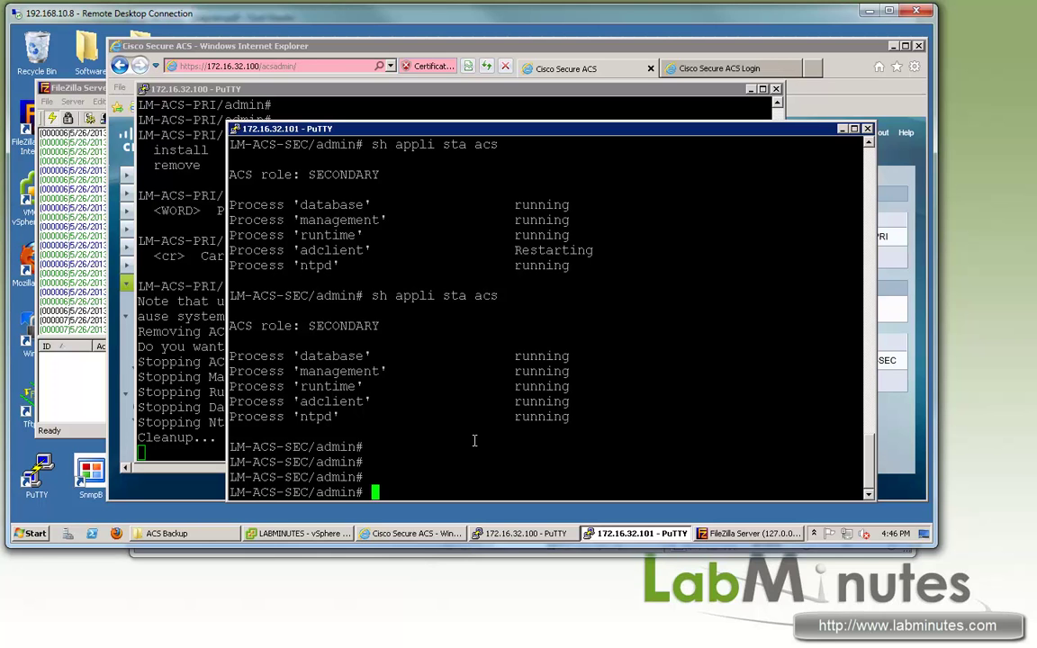
Step: Run 'acs patch remove 5-4-0-46-3' on the secondary node and confirm with yes
{"action": "type", "text": "sh appl"}
{"action": "key", "text": "BackSpace"}
{"action": "key", "text": "BackSpace"}
{"action": "key", "text": "BackSpace"}
{"action": "key", "text": "BackSpace"}
{"action": "key", "text": "BackSpace"}
{"action": "key", "text": "BackSpace"}
{"action": "key", "text": "BackSpace"}
{"action": "type", "text": "acs patch remove "}
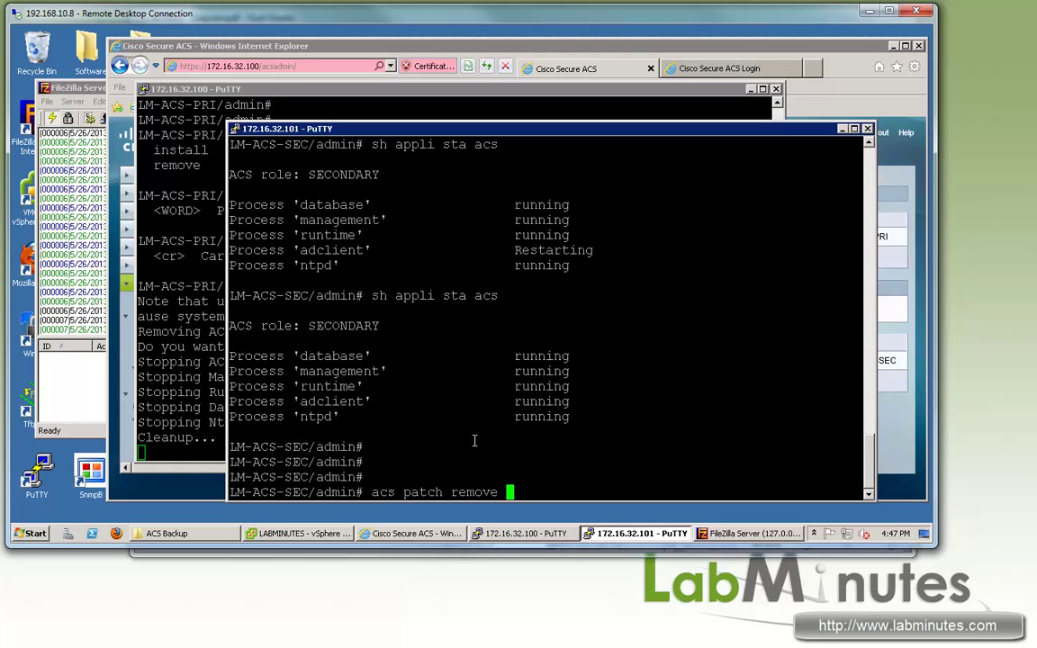
{"action": "type", "text": "5-4-0-46-3"}
{"action": "key", "text": "Return"}
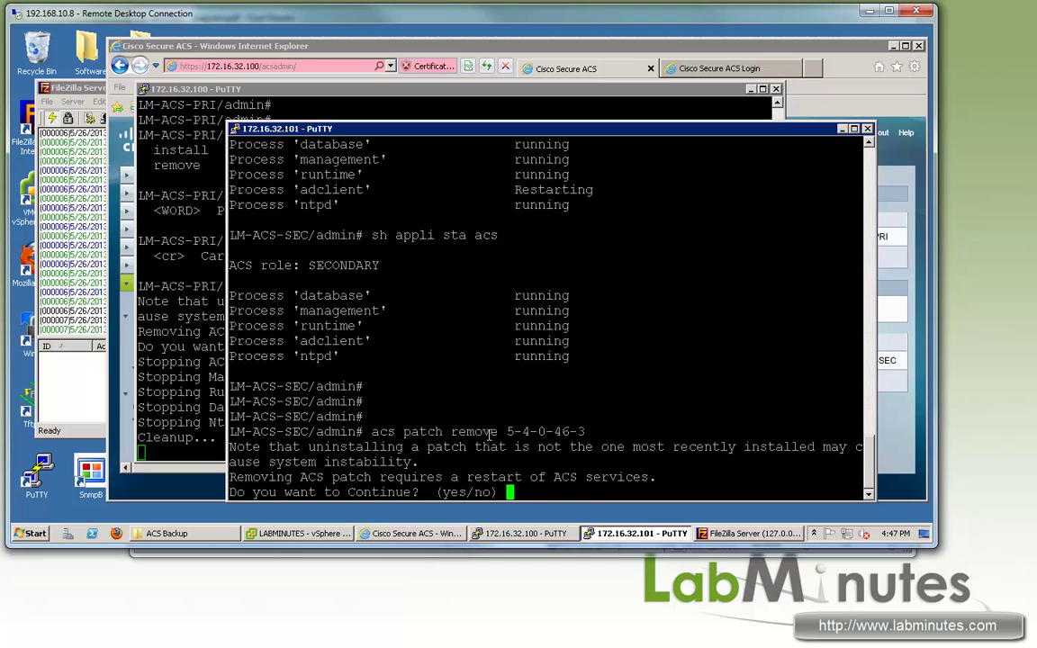
{"action": "type", "text": "yes"}
{"action": "key", "text": "Return"}
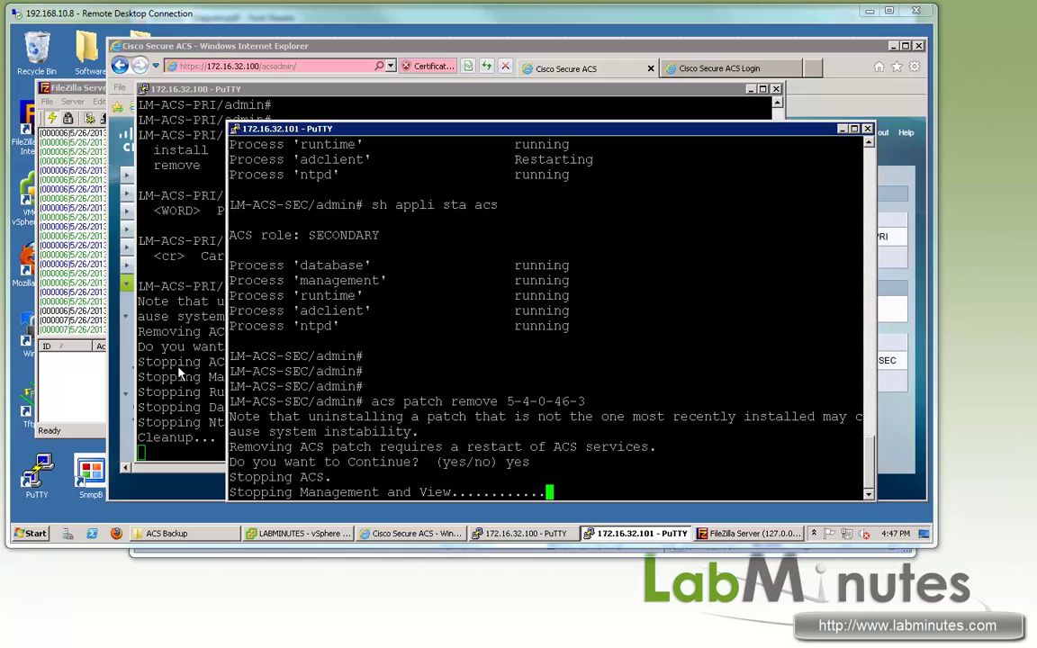
{"action": "key", "text": "alt+Tab"}
{"action": "key", "text": "alt+Tab"}
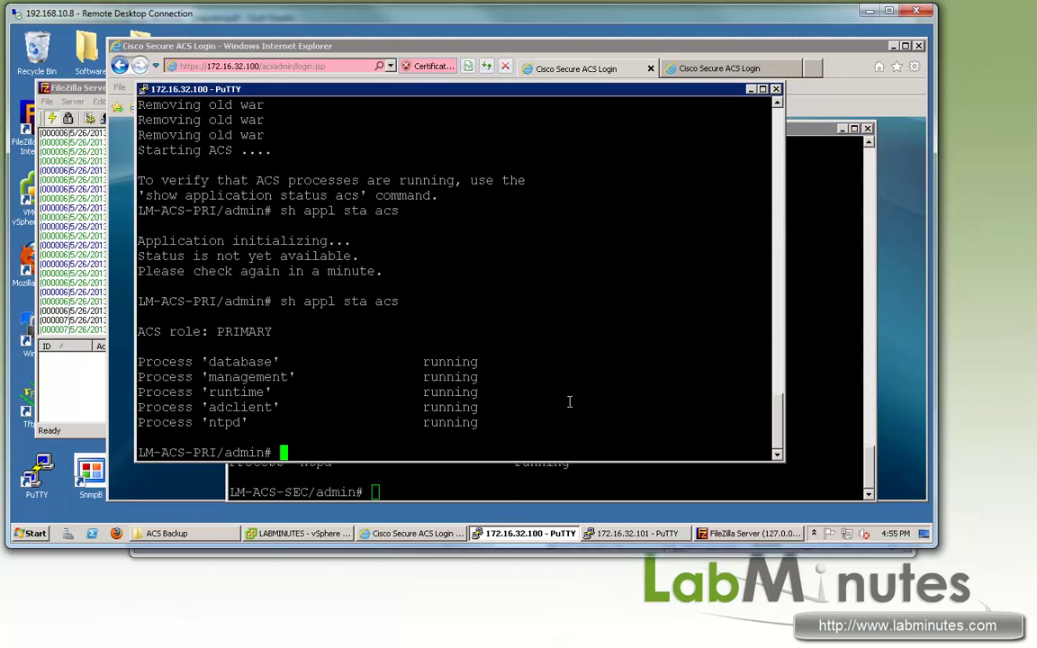
Step: Check the primary node's ACS version with 'show application version acs'
{"action": "type", "text": "sh apl ver acs"}
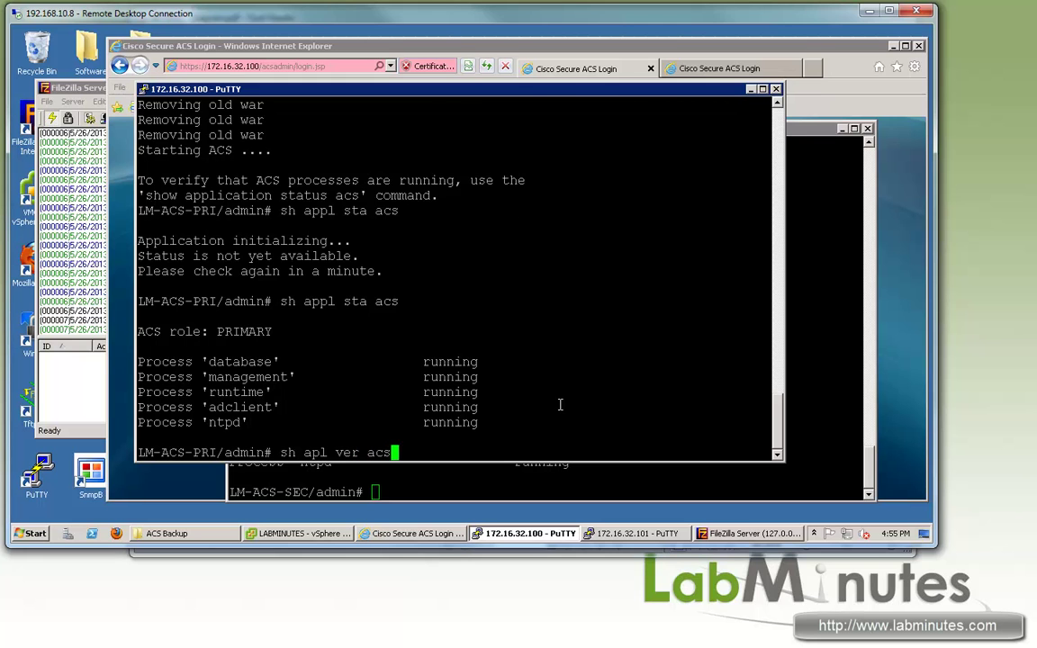
{"action": "key", "text": "Return"}
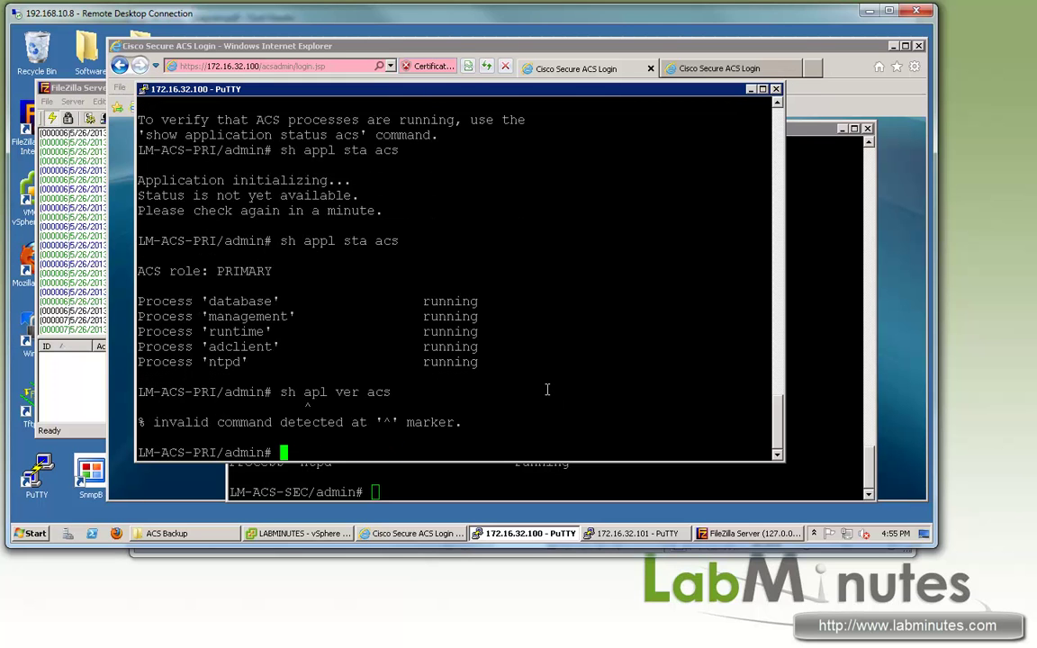
{"action": "type", "text": "sh app ver acs"}
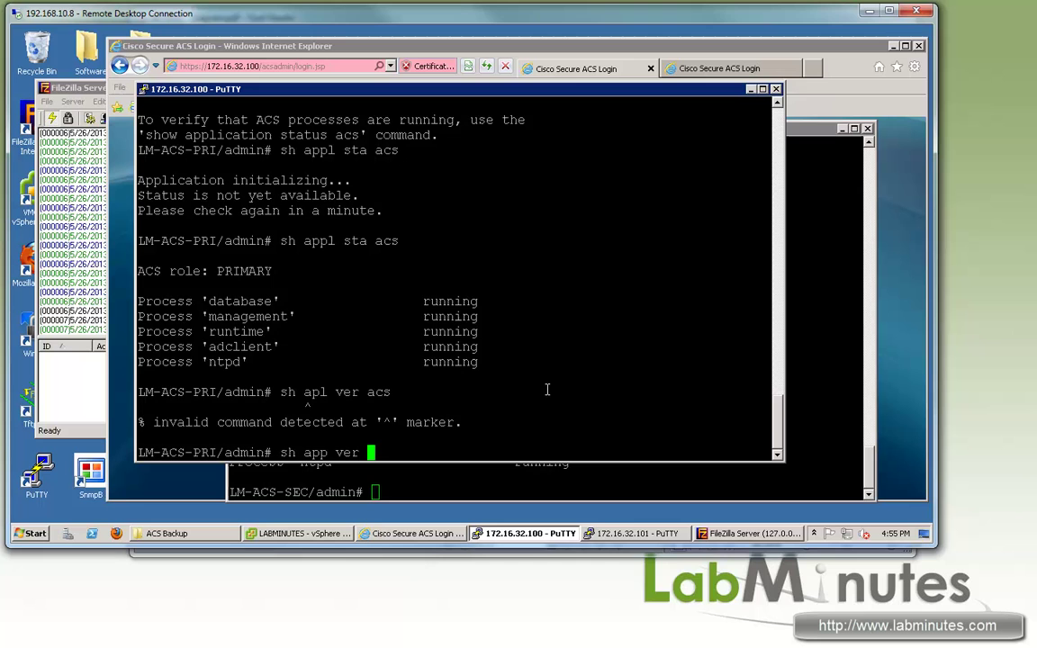
{"action": "key", "text": "Return"}
Step: Confirm the secondary node reports version 5.4.0.46.0a with an empty patch list
{"action": "left_click", "coordinate": [425, 483]}
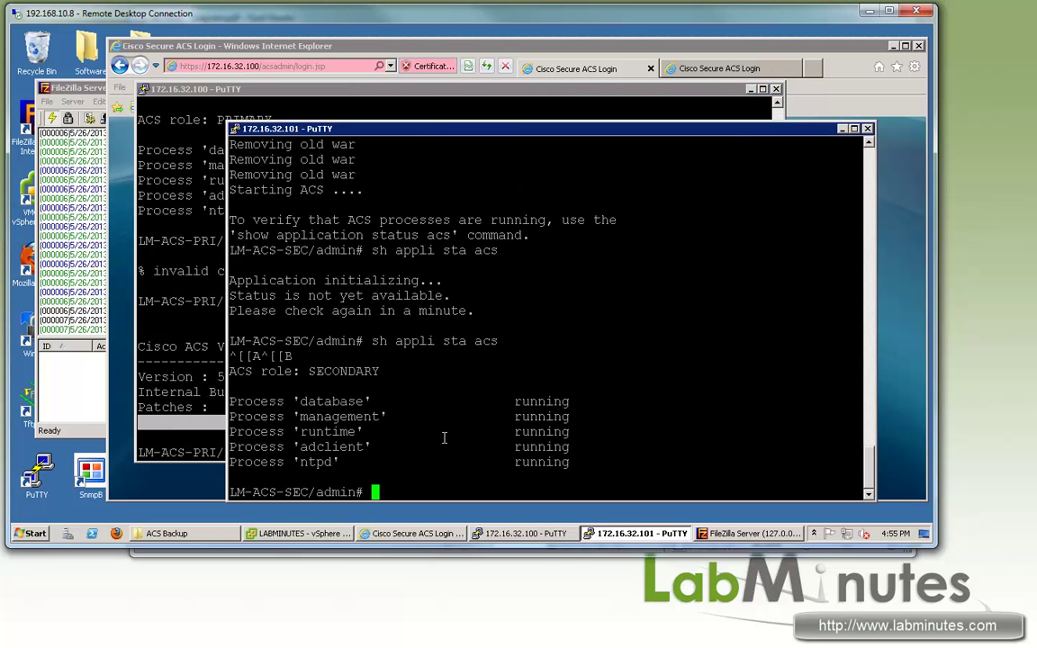
{"action": "type", "text": "sh appl ver acs"}
{"action": "key", "text": "Return"}
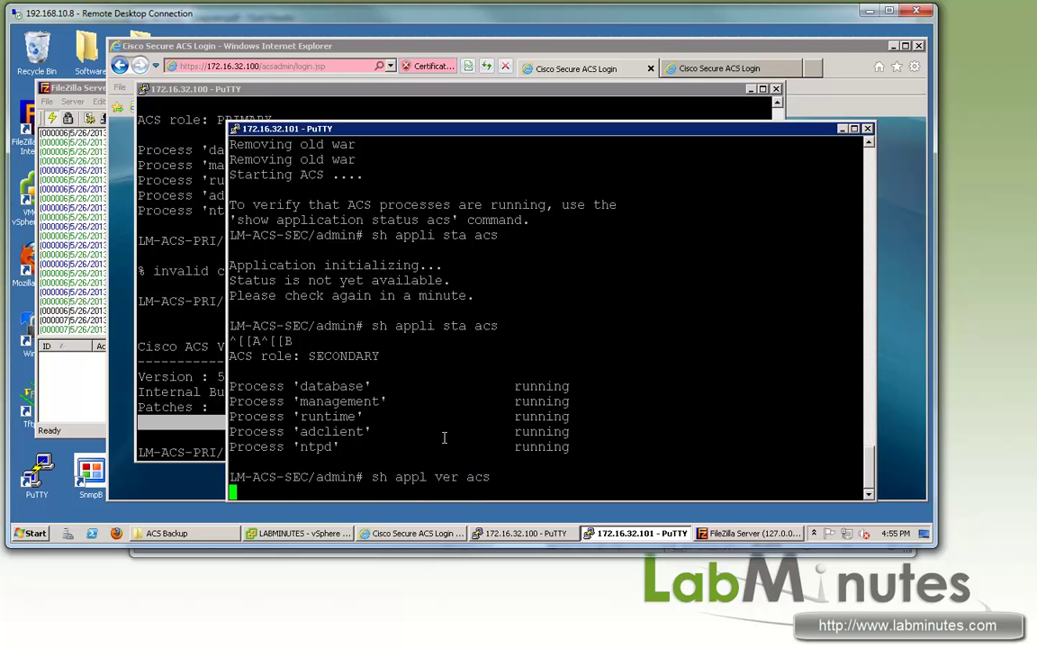
{"action": "double_click", "coordinate": [247, 461]}
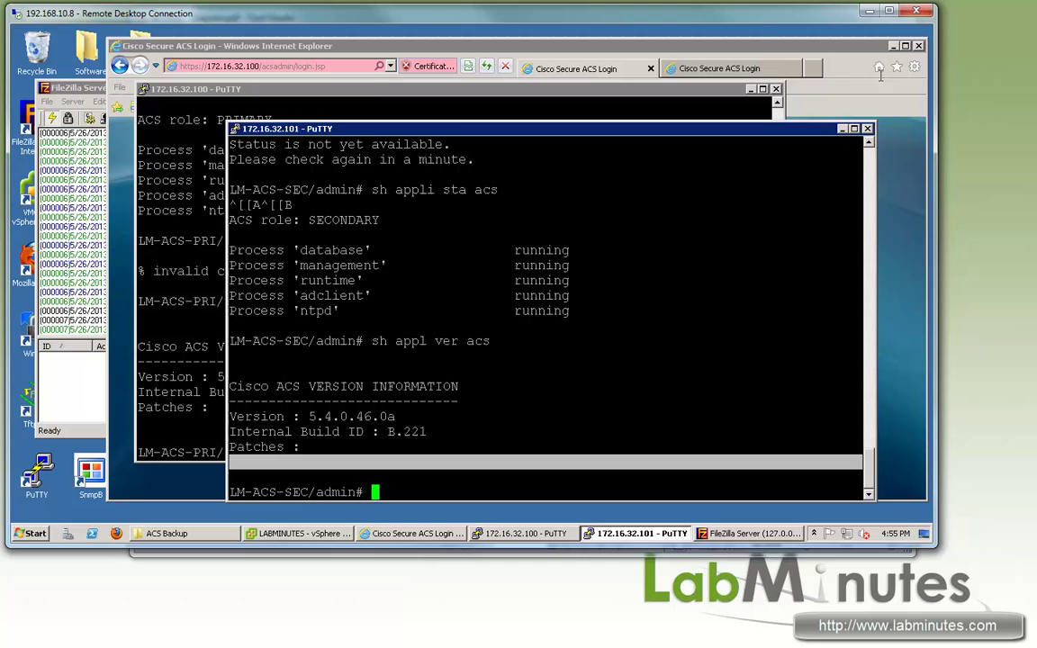
{"action": "left_click", "coordinate": [589, 70]}
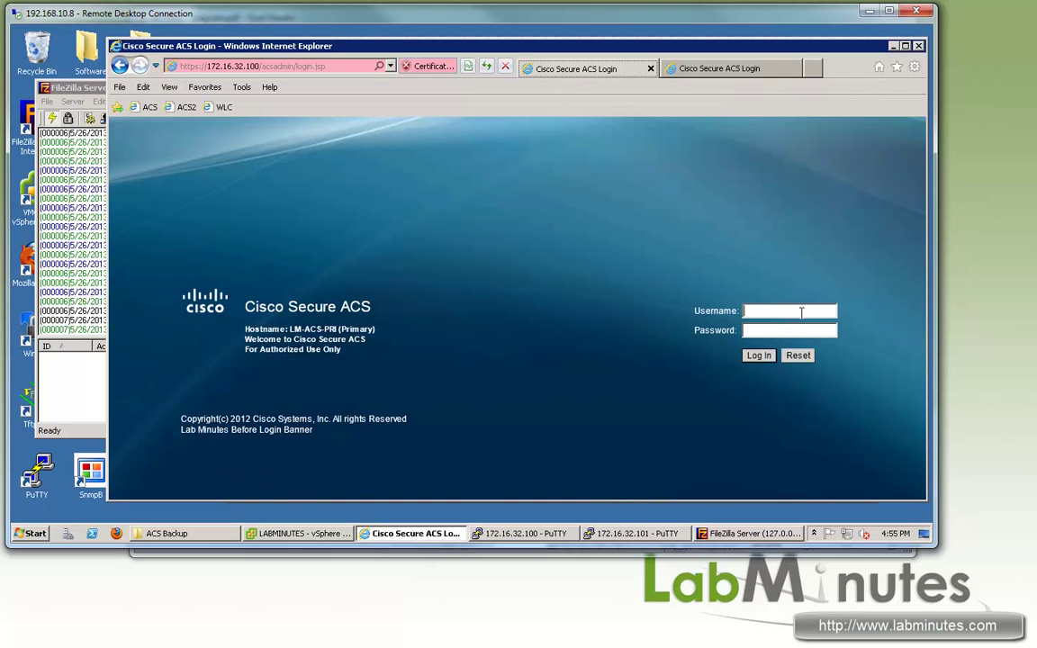
Step: Log in to the Cisco Secure ACS web GUI with the admin username and password
{"action": "type", "text": "acsadmin"}
{"action": "key", "text": "Tab"}
{"action": "type", "text": "cisco"}
{"action": "key", "text": "Return"}
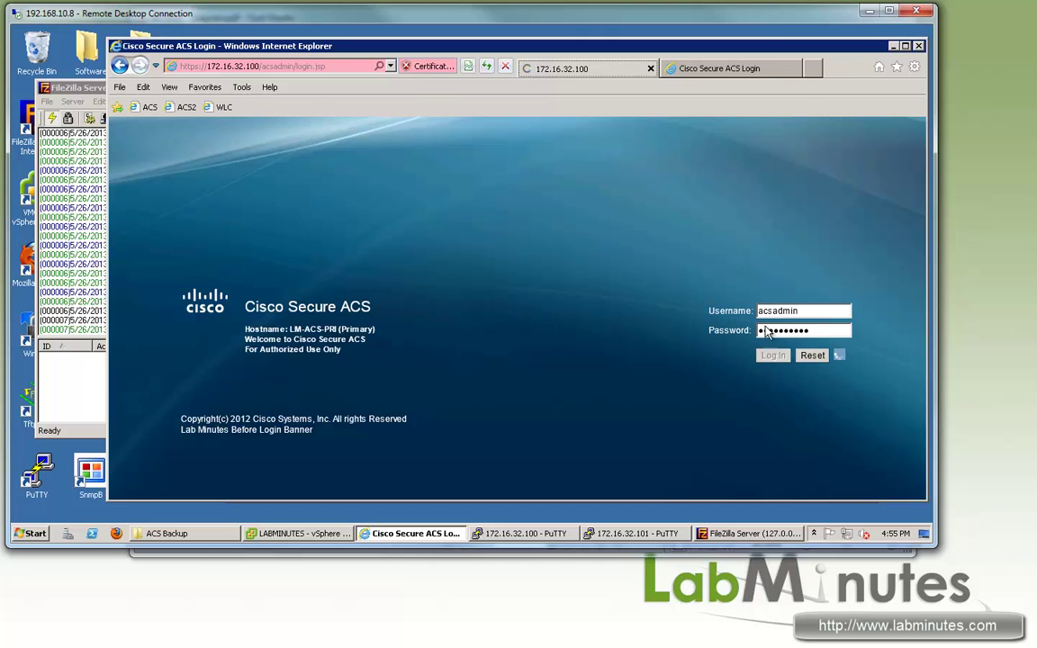
Step: Open Distributed System Management, verifying both instances at 5.4.0.46.0a and 172.16.32.101 replication UPDATED
{"action": "left_click", "coordinate": [180, 374]}
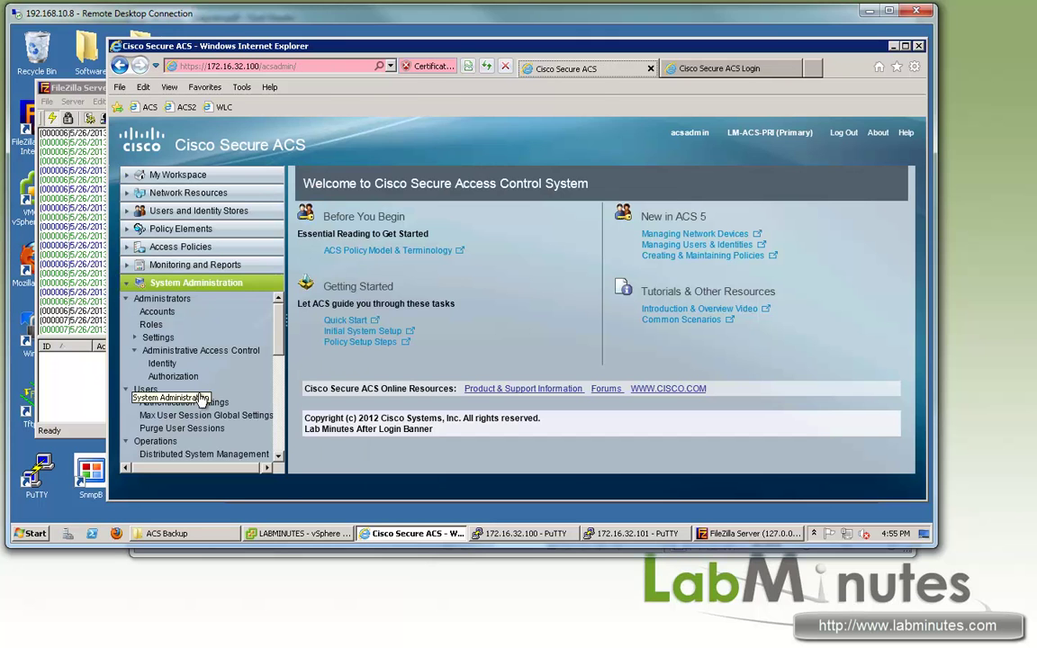
{"action": "scroll", "coordinate": [265, 338], "scroll_direction": "down", "scroll_amount": 4}
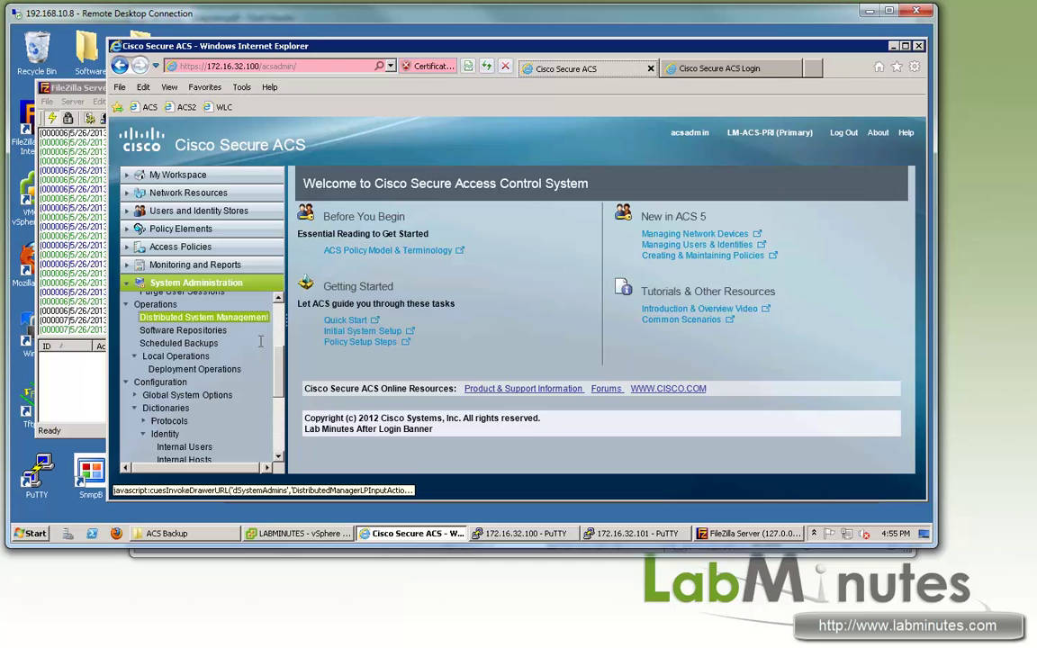
{"action": "left_click", "coordinate": [227, 315]}
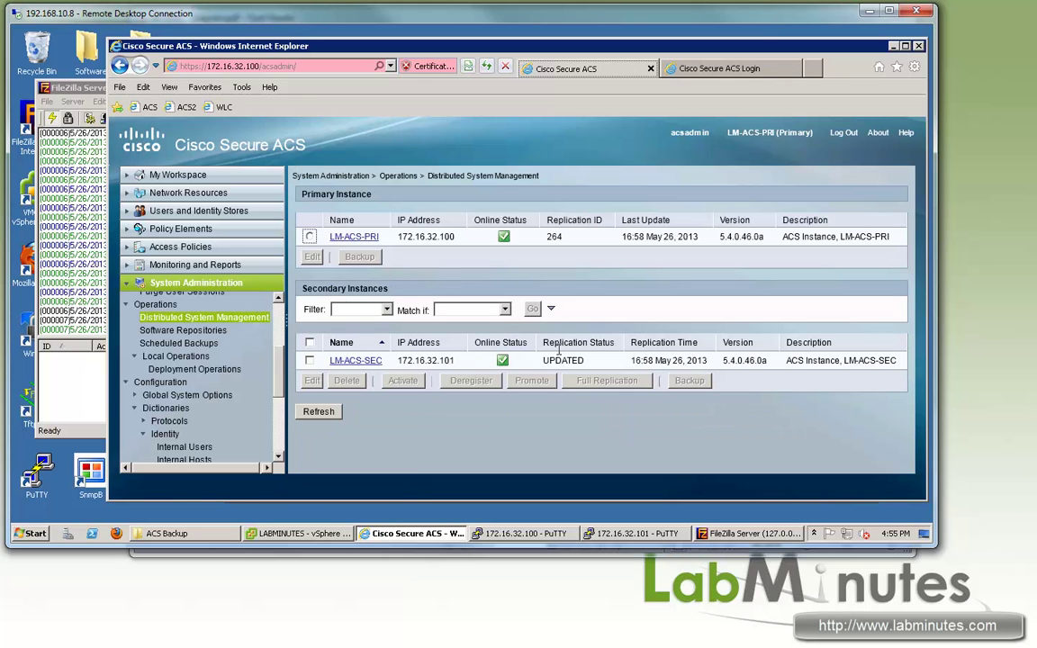
{"action": "left_click_drag", "start_coordinate": [580, 360], "coordinate": [562, 363]}
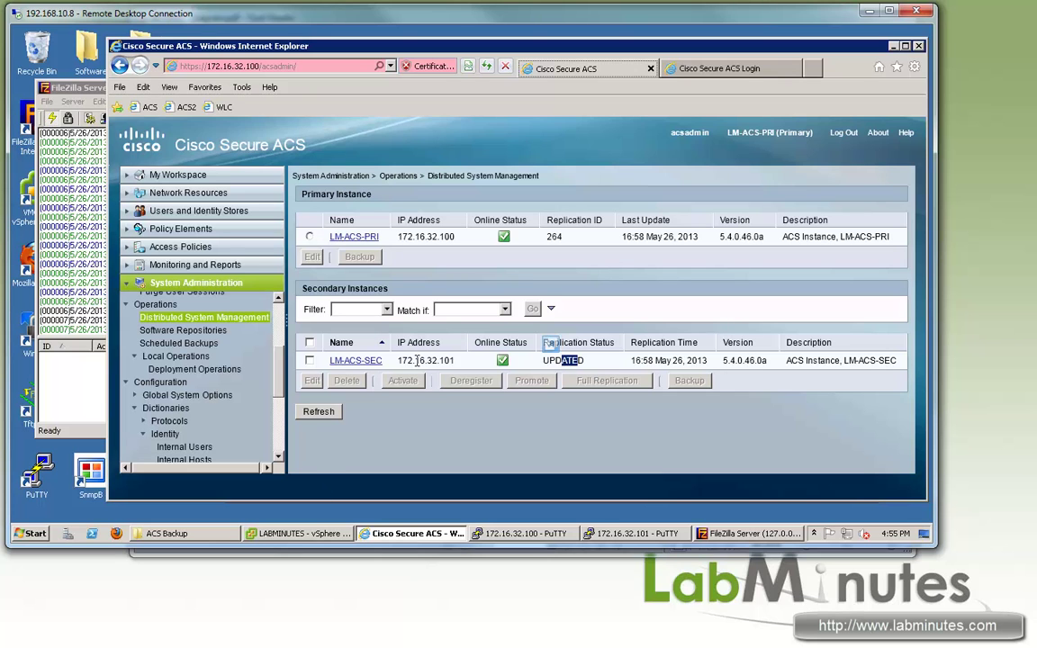
{"action": "left_click_drag", "start_coordinate": [415, 360], "coordinate": [465, 358]}
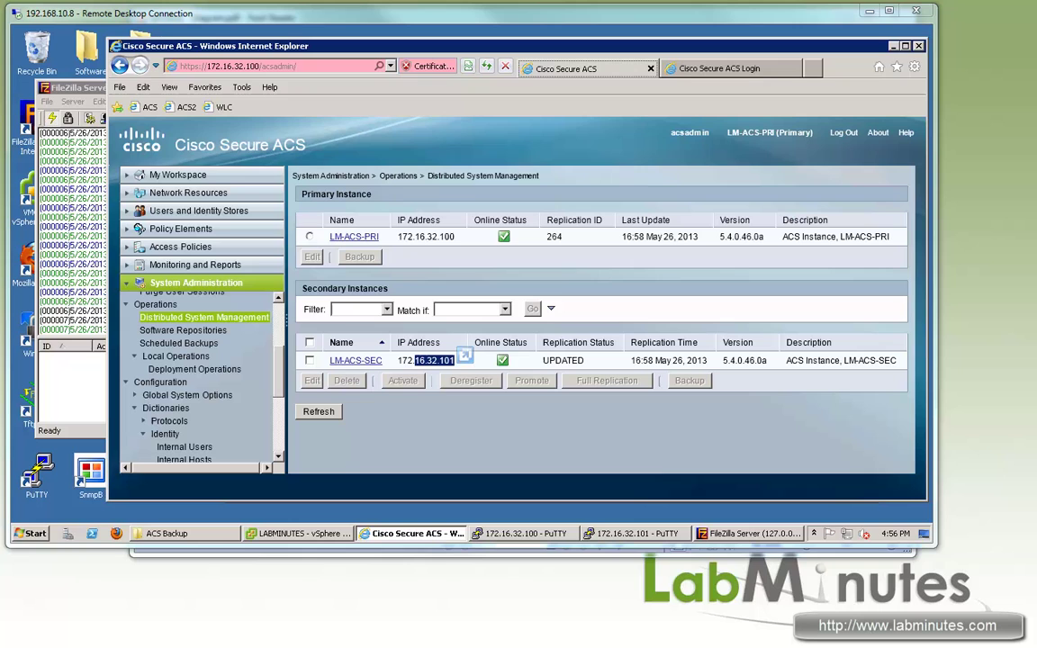